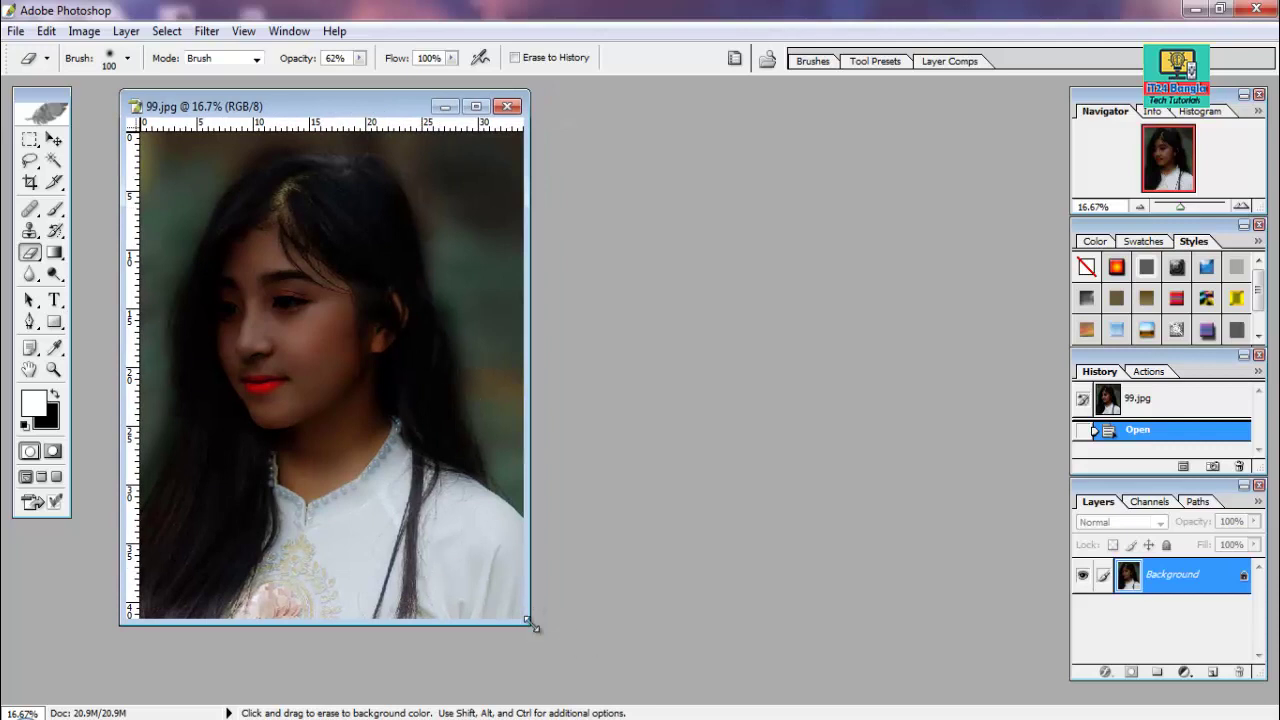
Step: Enlarge the 99.jpg document window to fill the workspace and show the photo at 25% zoom
{"action": "left_click_drag", "start_coordinate": [533, 624], "coordinate": [689, 677]}
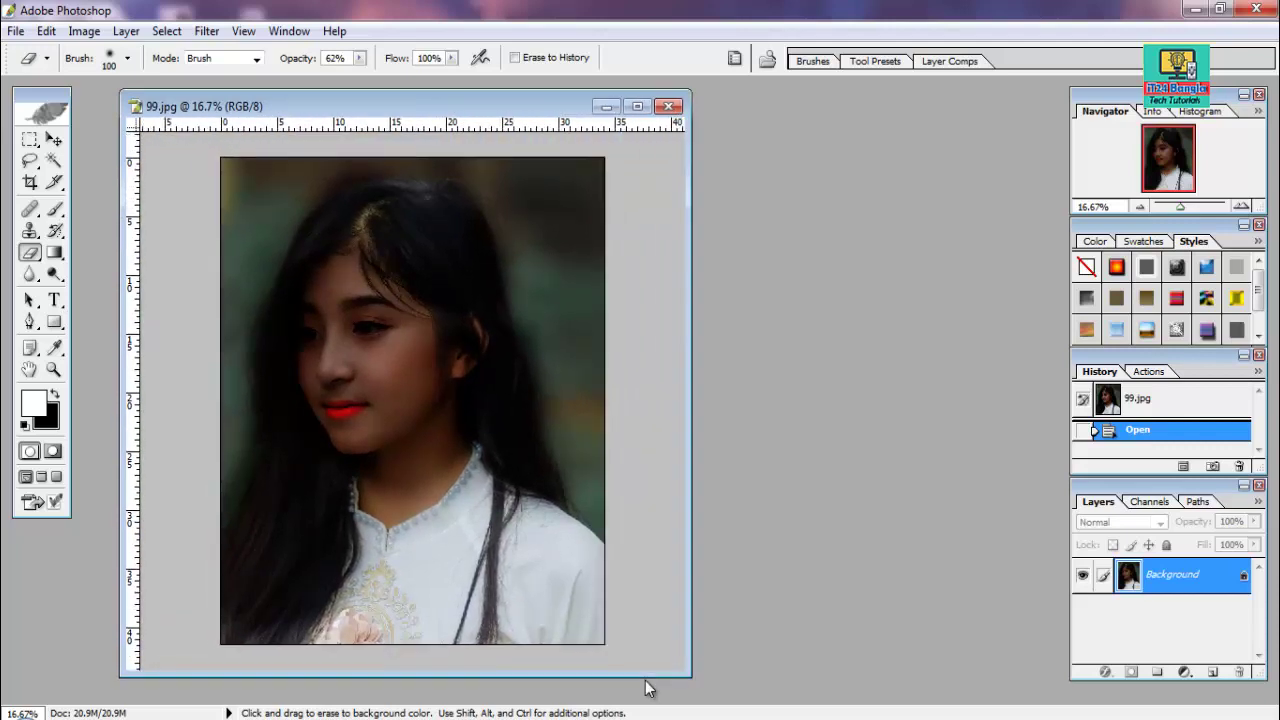
{"action": "key", "text": "ctrl+plus"}
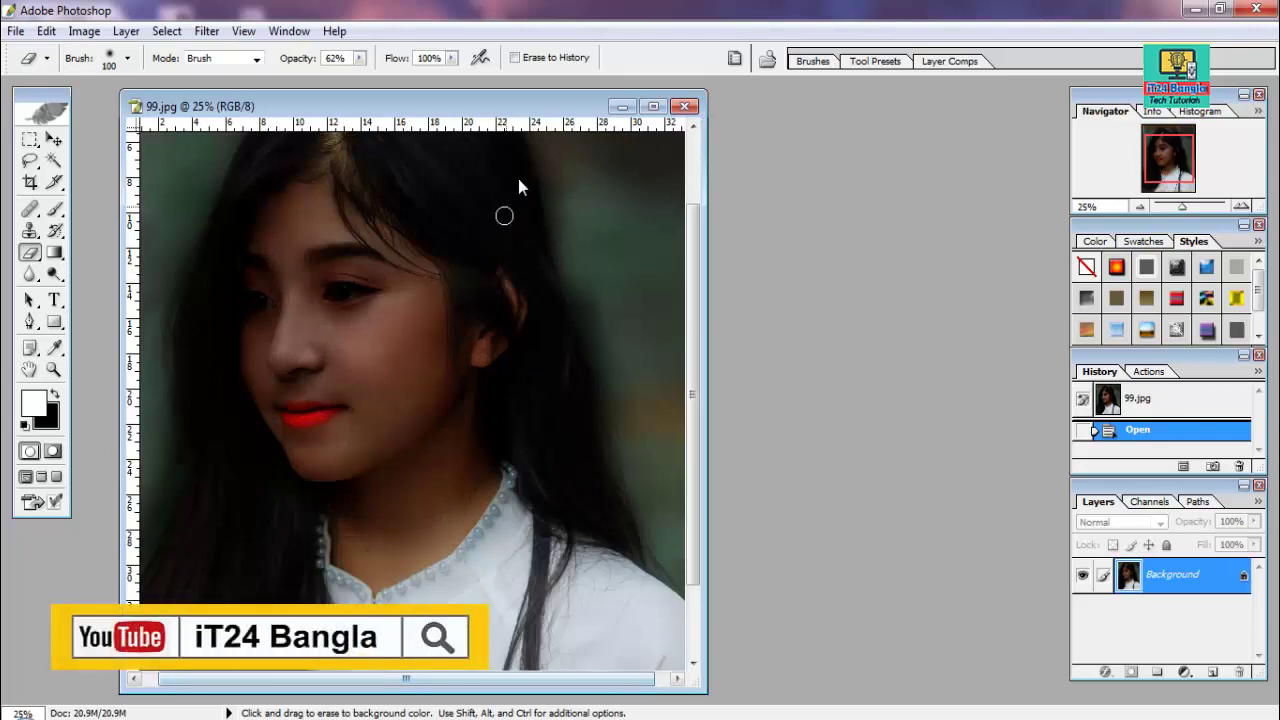
{"action": "left_click", "coordinate": [653, 106]}
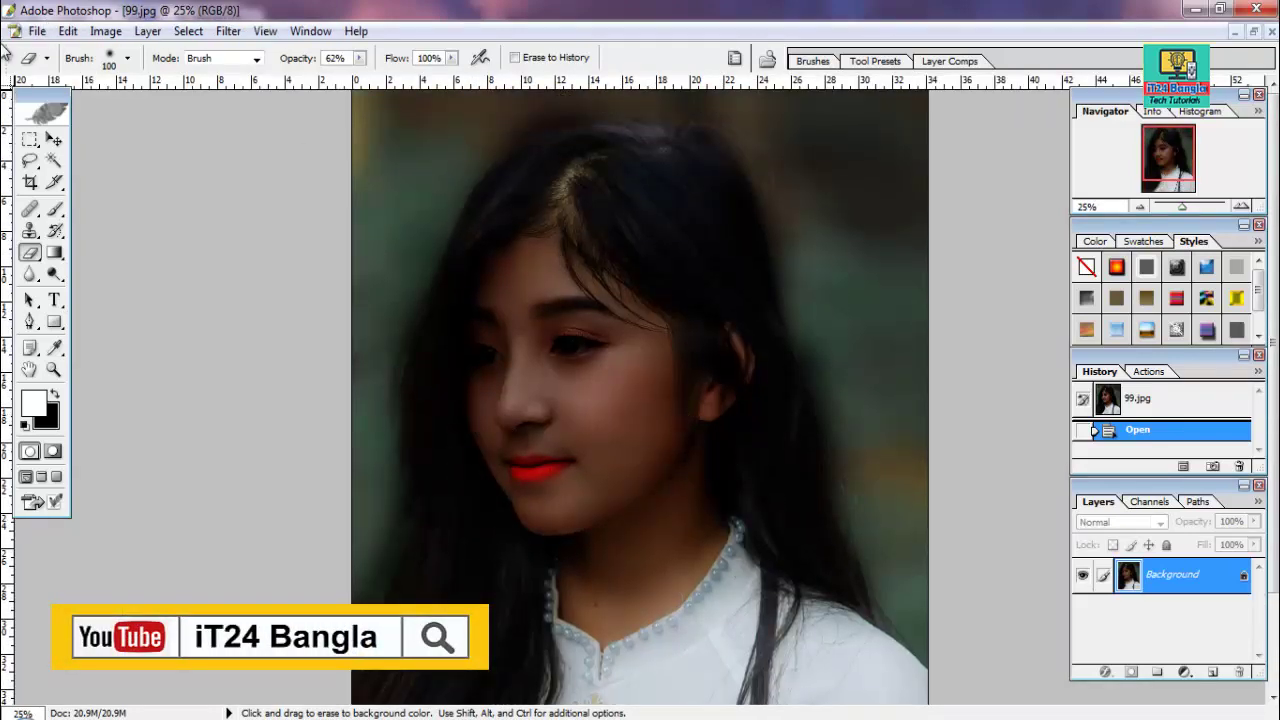
{"action": "left_click", "coordinate": [106, 31]}
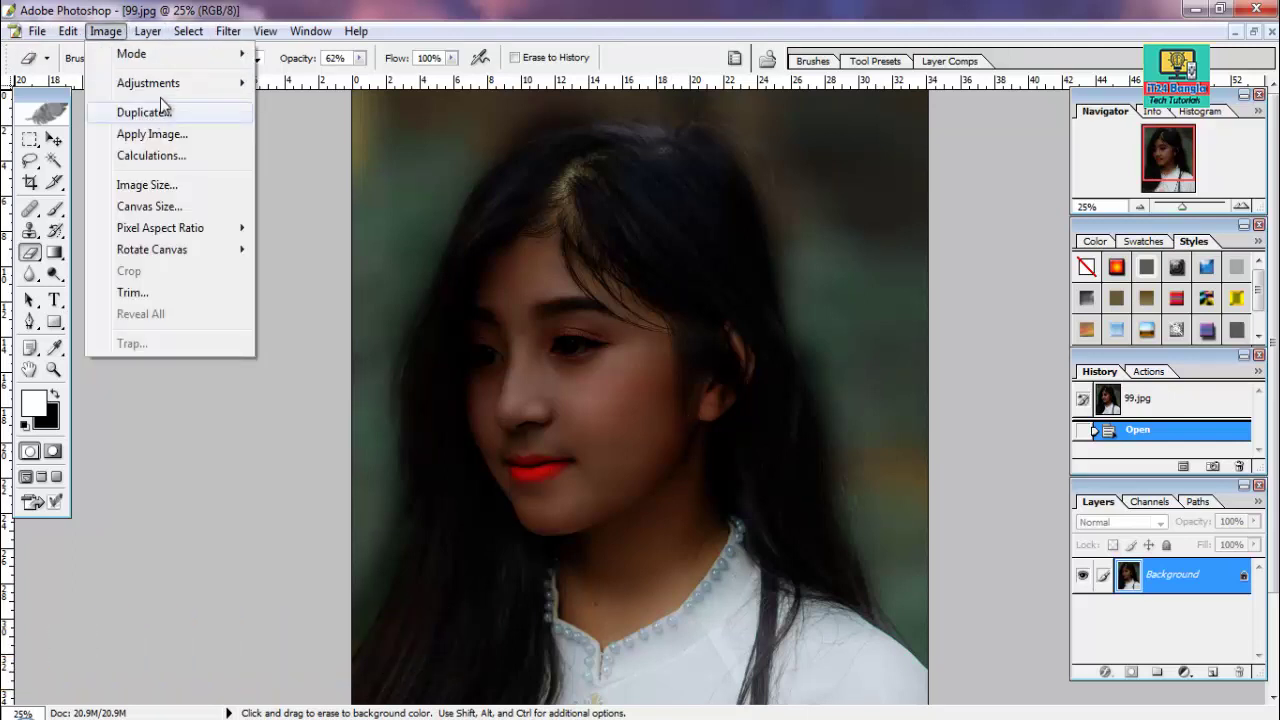
{"action": "mouse_move", "coordinate": [162, 88]}
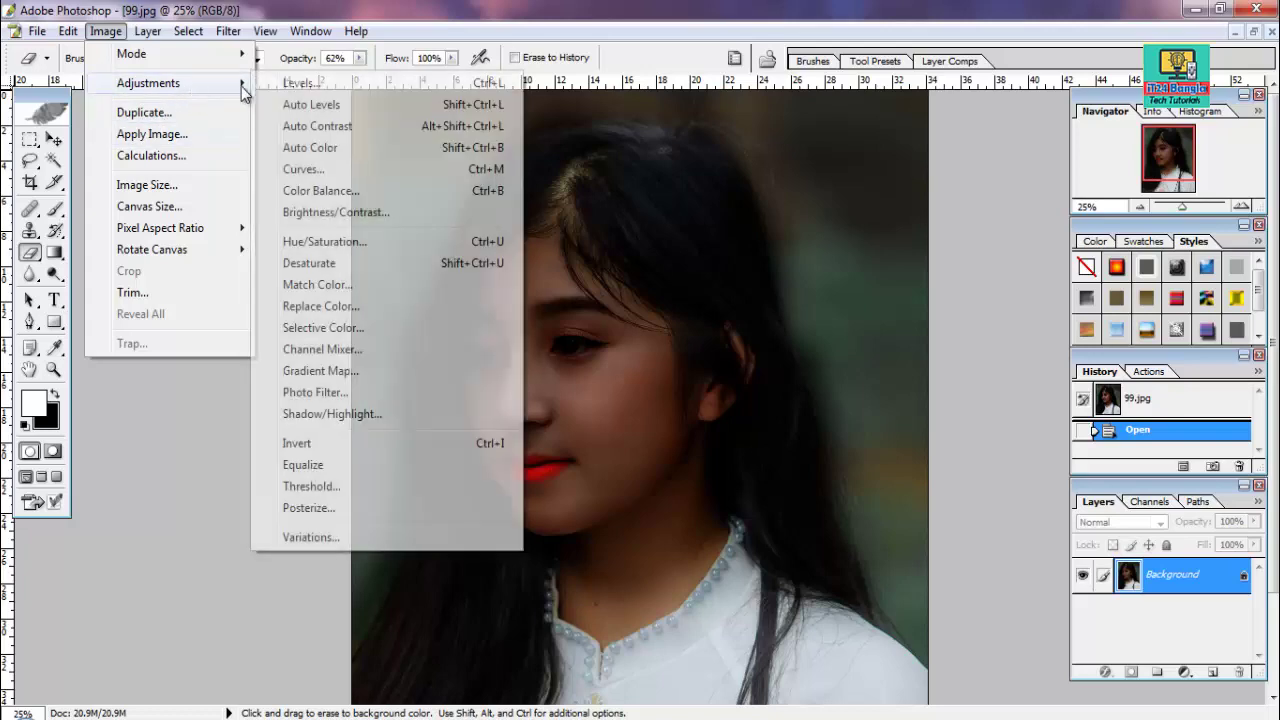
{"action": "left_click", "coordinate": [358, 168]}
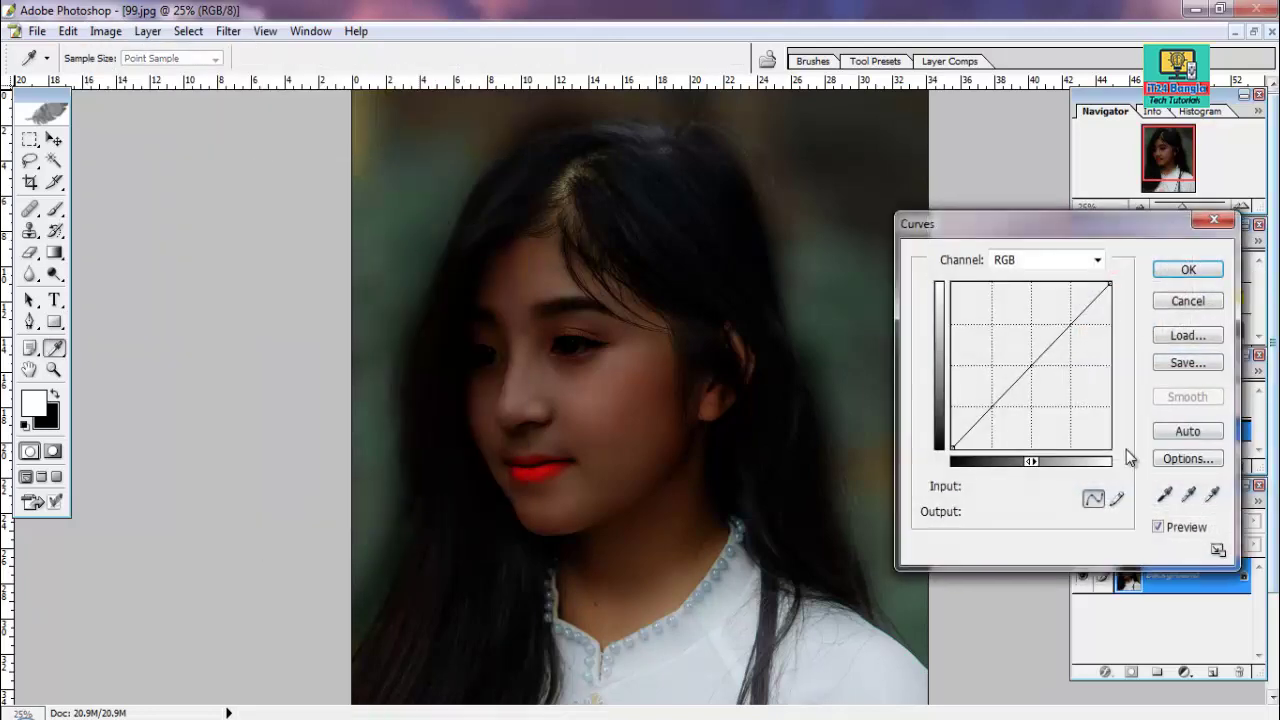
{"action": "left_click_drag", "start_coordinate": [1029, 357], "coordinate": [1002, 349]}
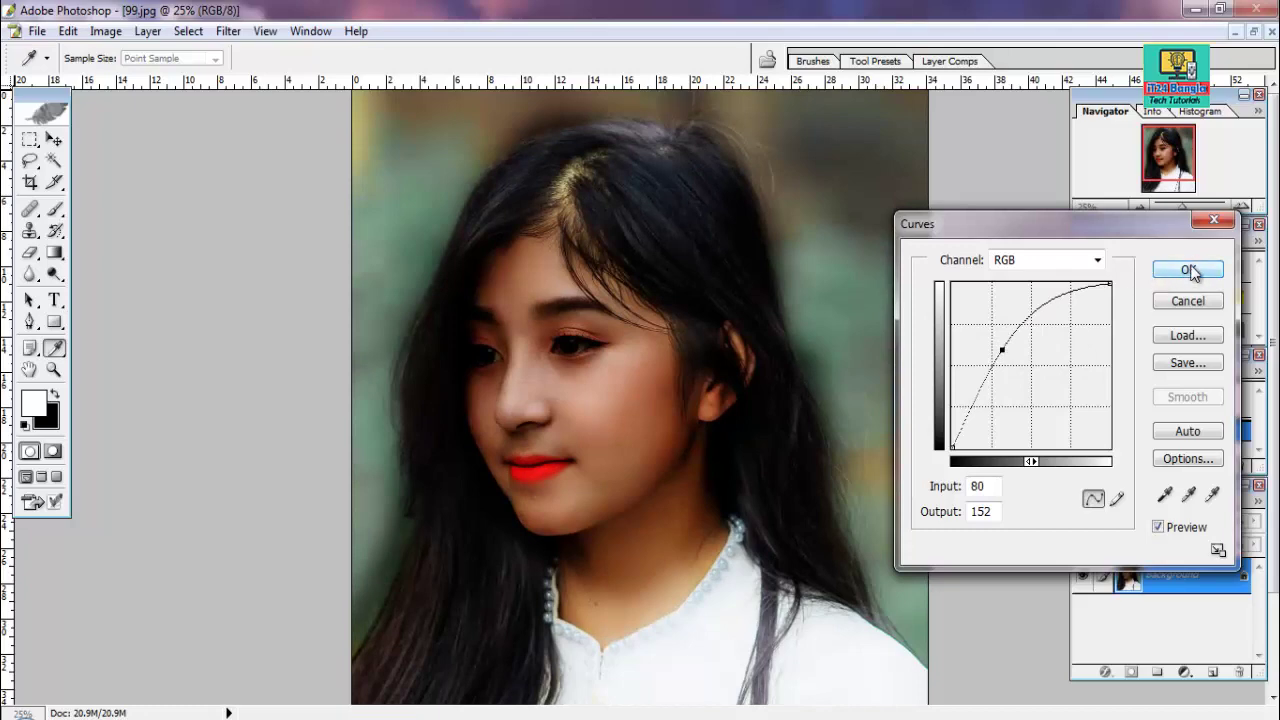
{"action": "left_click", "coordinate": [1202, 313]}
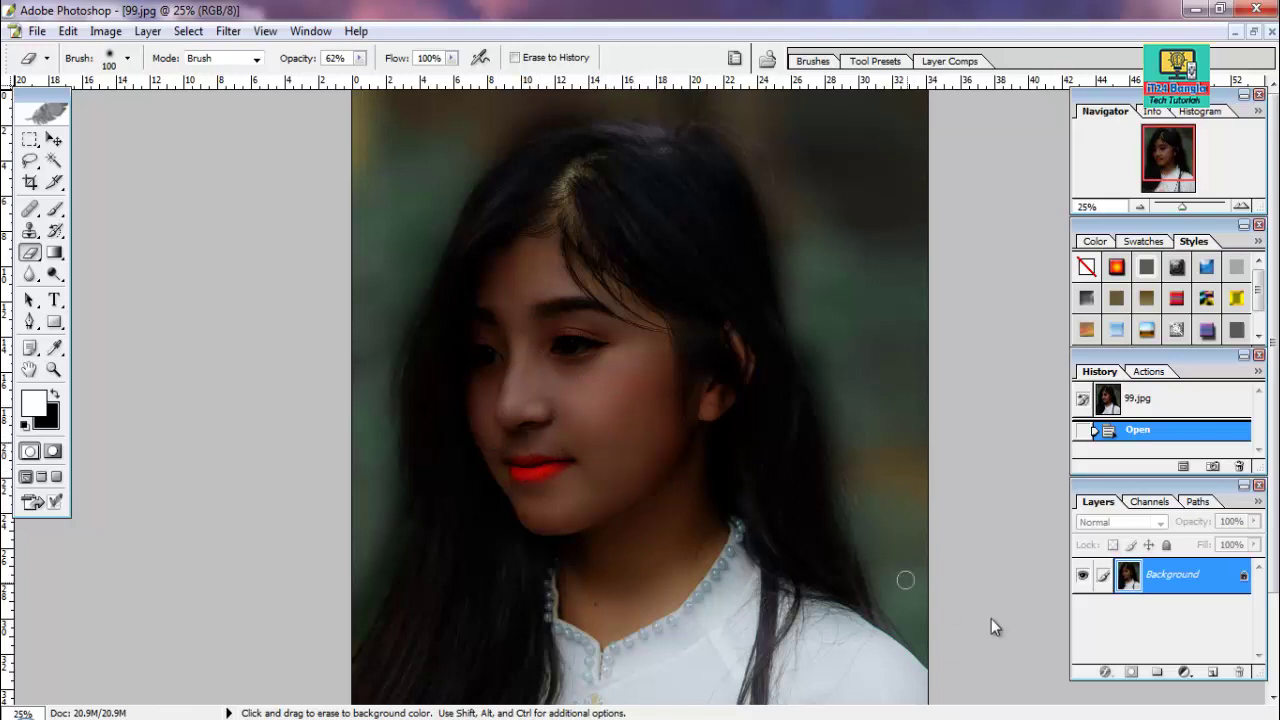
Step: Add a new empty layer above the Background and accept white (FFFFFF) as the foreground color
{"action": "left_click", "coordinate": [1213, 673]}
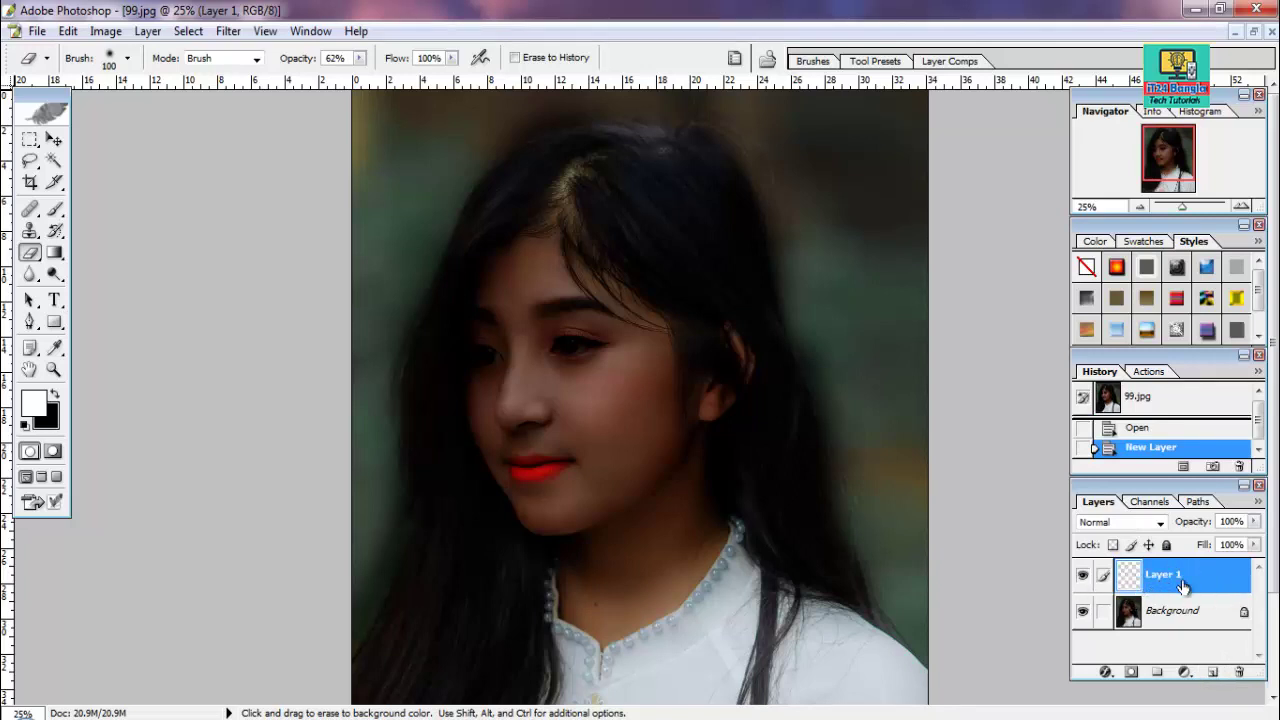
{"action": "left_click", "coordinate": [36, 408]}
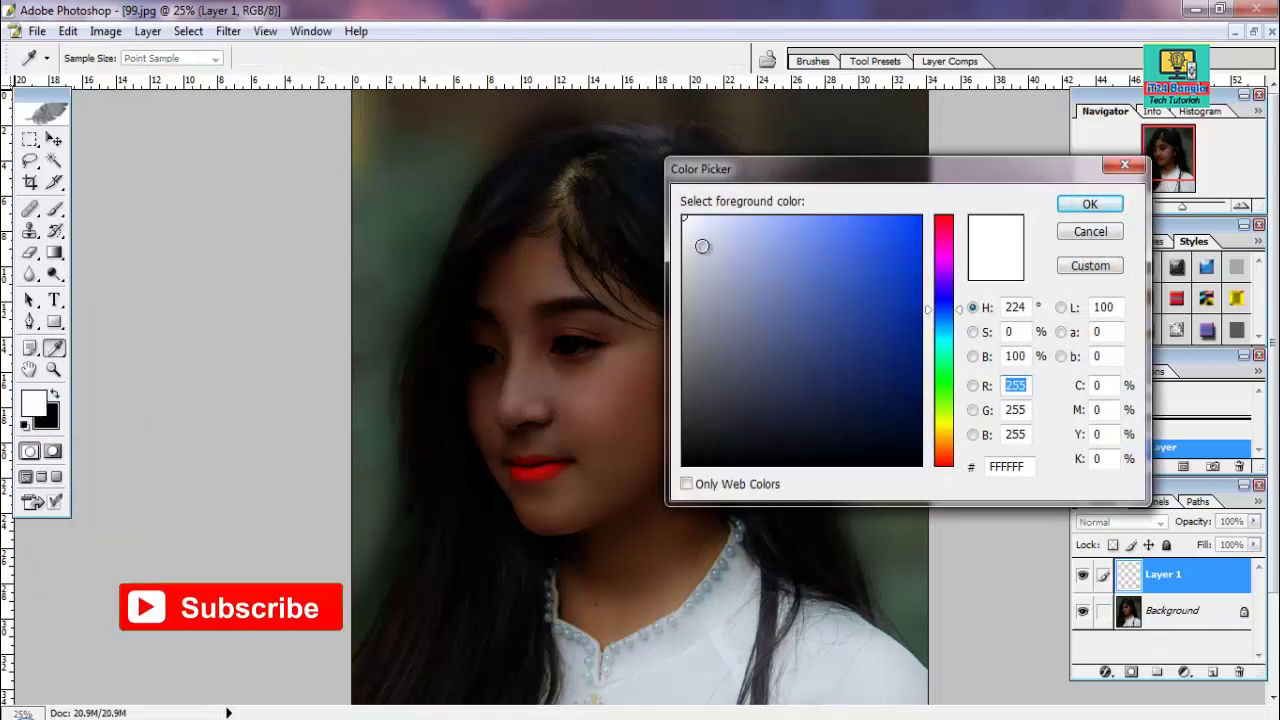
{"action": "key", "text": "Return"}
{"action": "key", "text": "e"}
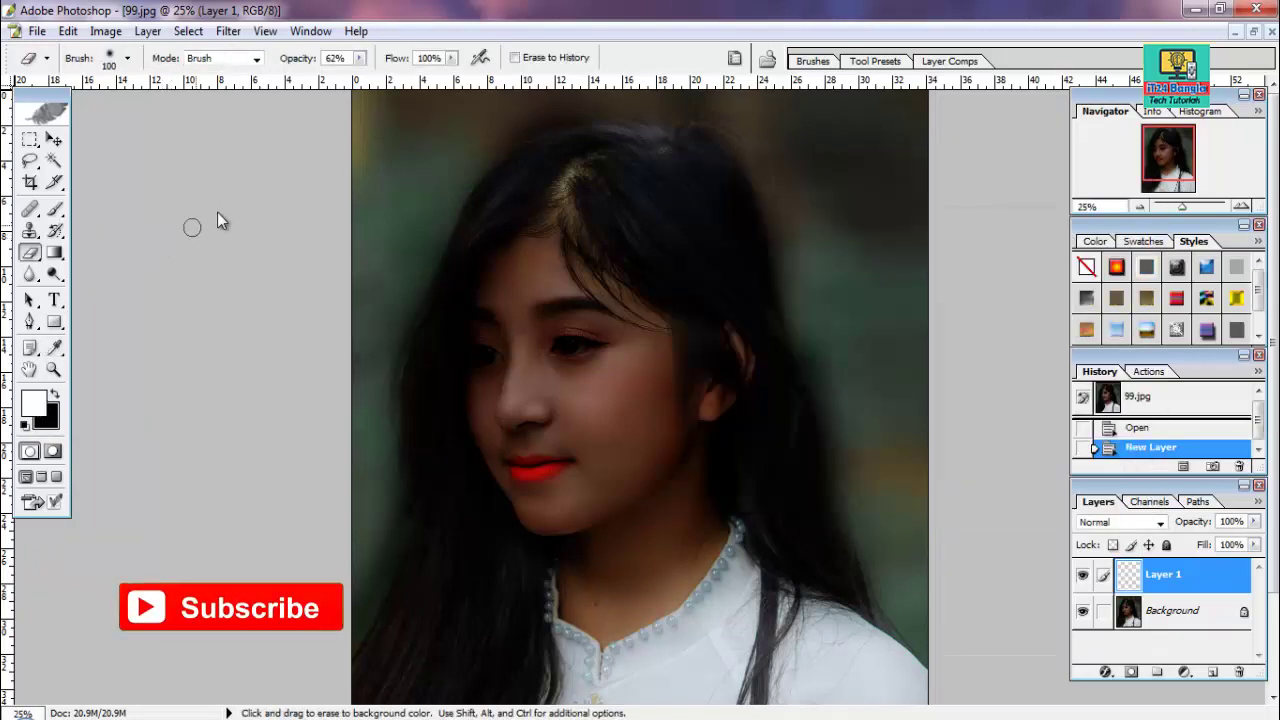
Step: Set up the Brush tool with a soft 200 px tip at 100% opacity and 100% flow
{"action": "left_click", "coordinate": [57, 214]}
{"action": "left_click", "coordinate": [127, 58]}
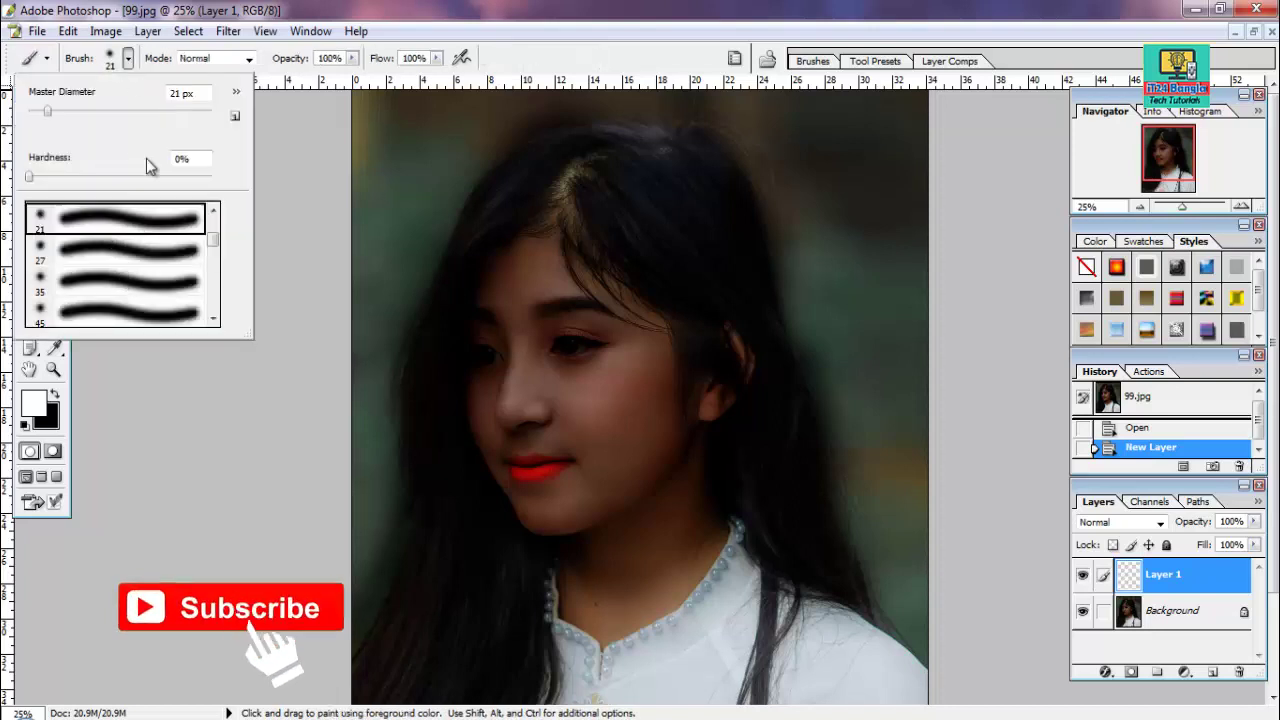
{"action": "left_click", "coordinate": [126, 64]}
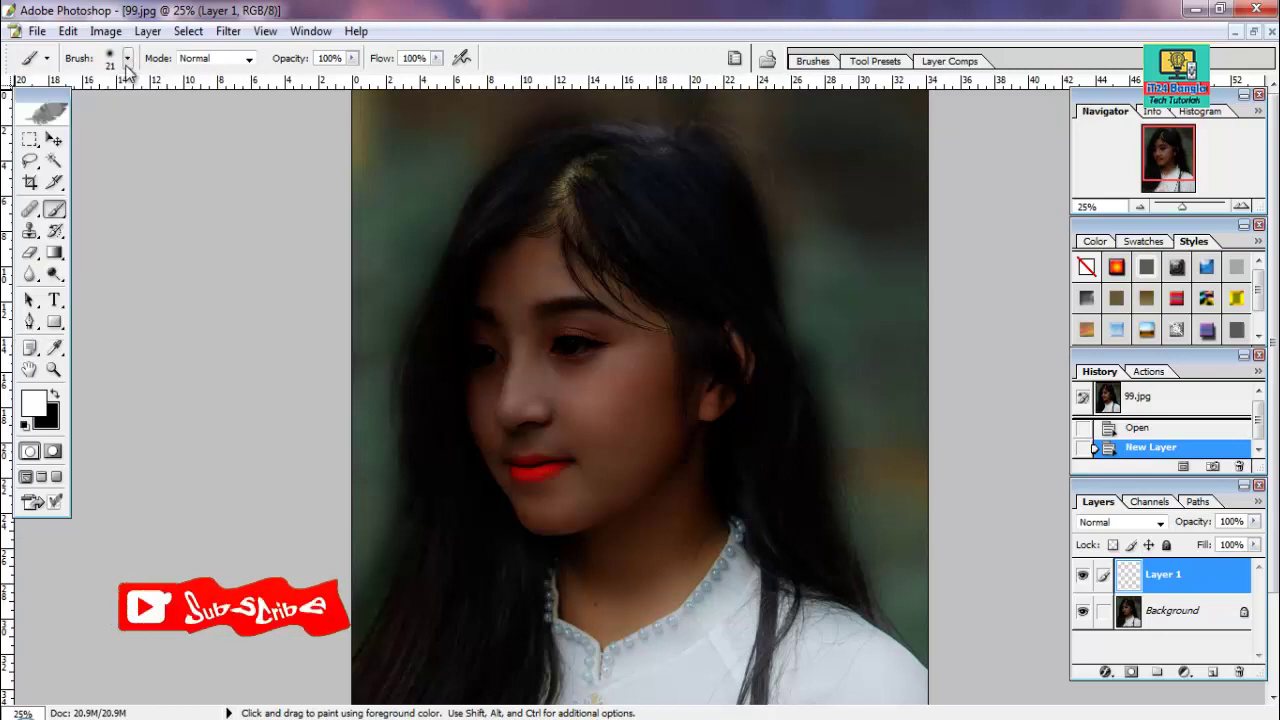
{"action": "left_click", "coordinate": [352, 58]}
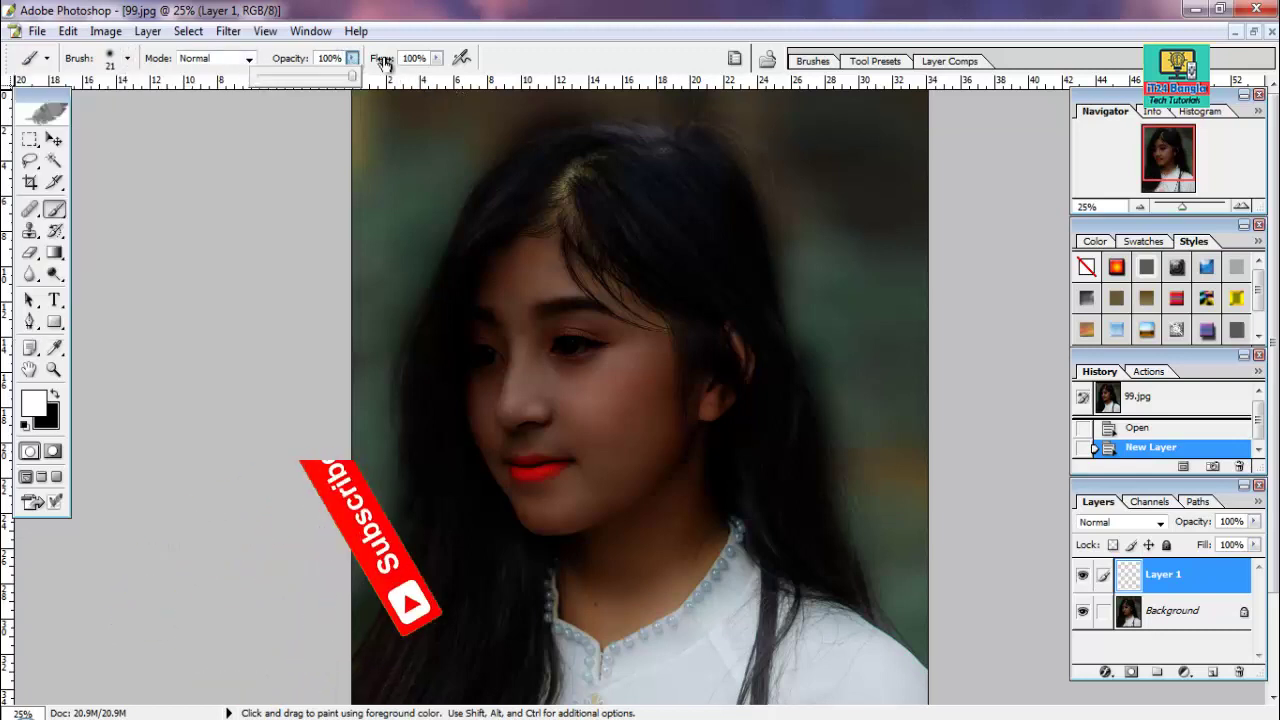
{"action": "left_click", "coordinate": [436, 58]}
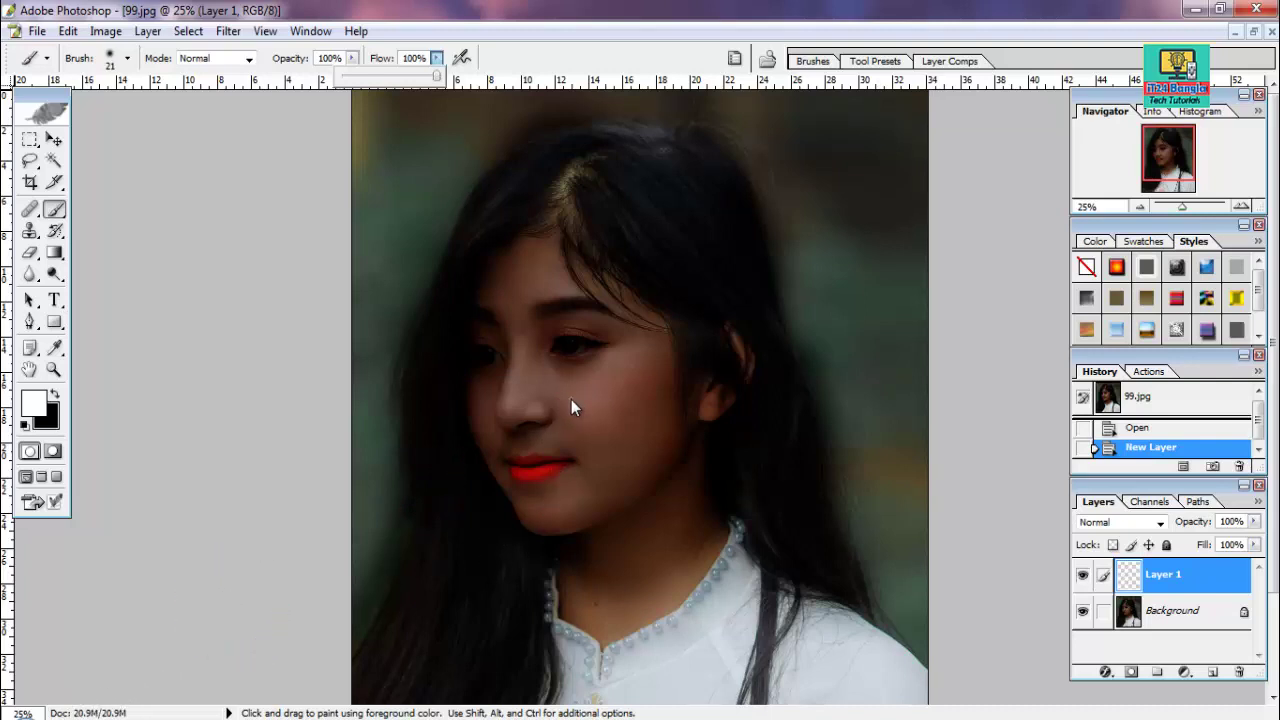
{"action": "key", "text": "bracketright"}
{"action": "key", "text": "bracketright"}
{"action": "key", "text": "bracketright"}
{"action": "key", "text": "bracketright"}
{"action": "key", "text": "bracketright"}
{"action": "key", "text": "bracketright"}
{"action": "key", "text": "bracketright"}
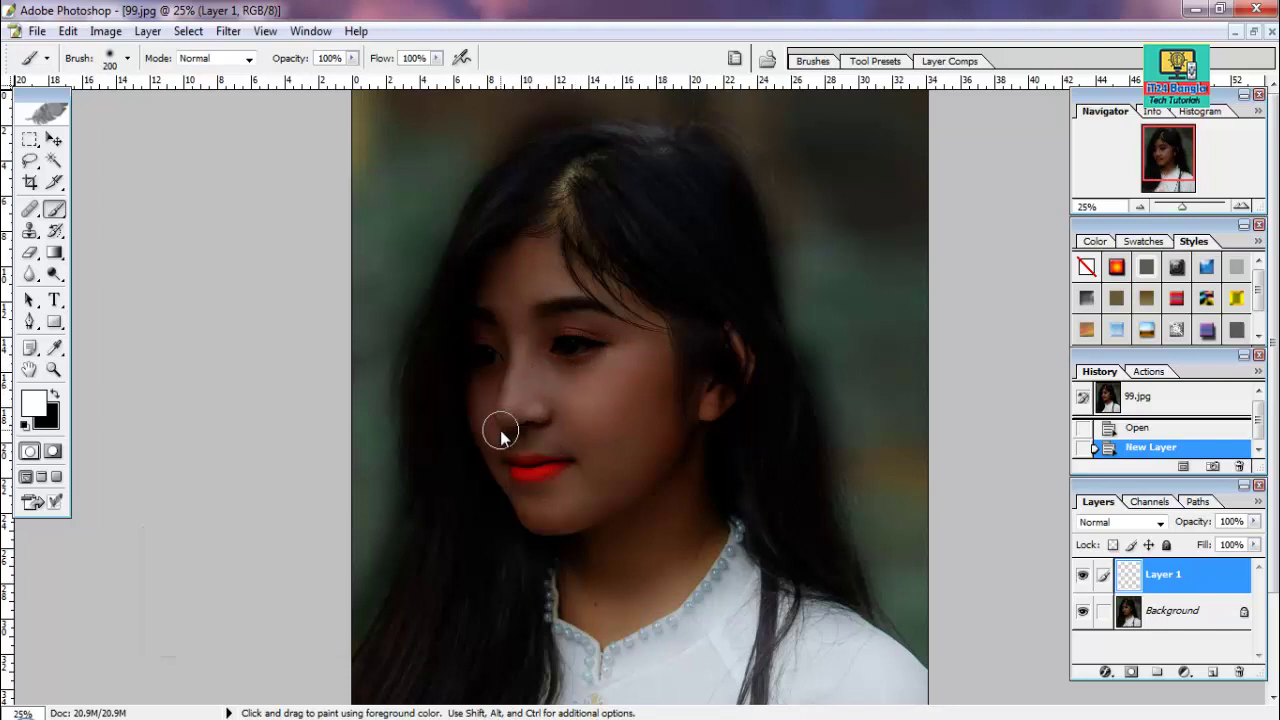
Step: Paint white over the woman's whole face, neck and ear on Layer 1
{"action": "mouse_move", "coordinate": [500, 434]}
{"action": "left_mouse_down"}
{"action": "mouse_move", "coordinate": [487, 372]}
{"action": "mouse_move", "coordinate": [507, 290]}
{"action": "left_mouse_up"}
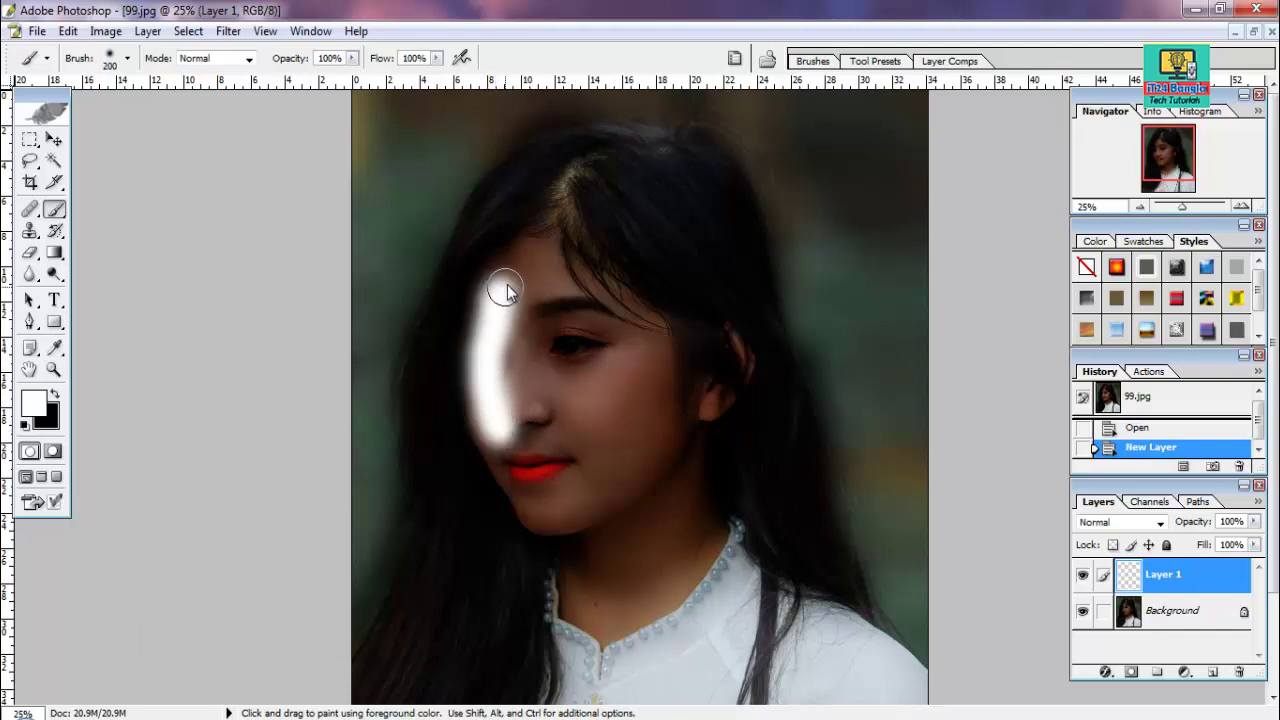
{"action": "mouse_move", "coordinate": [539, 249]}
{"action": "left_mouse_down"}
{"action": "mouse_move", "coordinate": [605, 270]}
{"action": "mouse_move", "coordinate": [651, 334]}
{"action": "left_mouse_up"}
{"action": "mouse_move", "coordinate": [558, 290]}
{"action": "left_mouse_down"}
{"action": "mouse_move", "coordinate": [506, 354]}
{"action": "mouse_move", "coordinate": [518, 292]}
{"action": "mouse_move", "coordinate": [582, 289]}
{"action": "mouse_move", "coordinate": [688, 387]}
{"action": "mouse_move", "coordinate": [686, 412]}
{"action": "mouse_move", "coordinate": [670, 381]}
{"action": "mouse_move", "coordinate": [632, 488]}
{"action": "mouse_move", "coordinate": [632, 326]}
{"action": "mouse_move", "coordinate": [646, 432]}
{"action": "mouse_move", "coordinate": [644, 373]}
{"action": "mouse_move", "coordinate": [548, 444]}
{"action": "mouse_move", "coordinate": [552, 328]}
{"action": "mouse_move", "coordinate": [592, 437]}
{"action": "mouse_move", "coordinate": [589, 321]}
{"action": "mouse_move", "coordinate": [590, 400]}
{"action": "mouse_move", "coordinate": [514, 509]}
{"action": "mouse_move", "coordinate": [487, 360]}
{"action": "mouse_move", "coordinate": [523, 486]}
{"action": "mouse_move", "coordinate": [544, 356]}
{"action": "mouse_move", "coordinate": [551, 544]}
{"action": "mouse_move", "coordinate": [543, 526]}
{"action": "mouse_move", "coordinate": [573, 499]}
{"action": "mouse_move", "coordinate": [592, 436]}
{"action": "mouse_move", "coordinate": [604, 574]}
{"action": "mouse_move", "coordinate": [572, 586]}
{"action": "mouse_move", "coordinate": [555, 522]}
{"action": "mouse_move", "coordinate": [584, 620]}
{"action": "mouse_move", "coordinate": [574, 606]}
{"action": "mouse_move", "coordinate": [606, 535]}
{"action": "mouse_move", "coordinate": [689, 486]}
{"action": "mouse_move", "coordinate": [709, 395]}
{"action": "mouse_move", "coordinate": [699, 541]}
{"action": "mouse_move", "coordinate": [620, 616]}
{"action": "mouse_move", "coordinate": [619, 371]}
{"action": "mouse_move", "coordinate": [538, 248]}
{"action": "mouse_move", "coordinate": [500, 268]}
{"action": "left_mouse_up"}
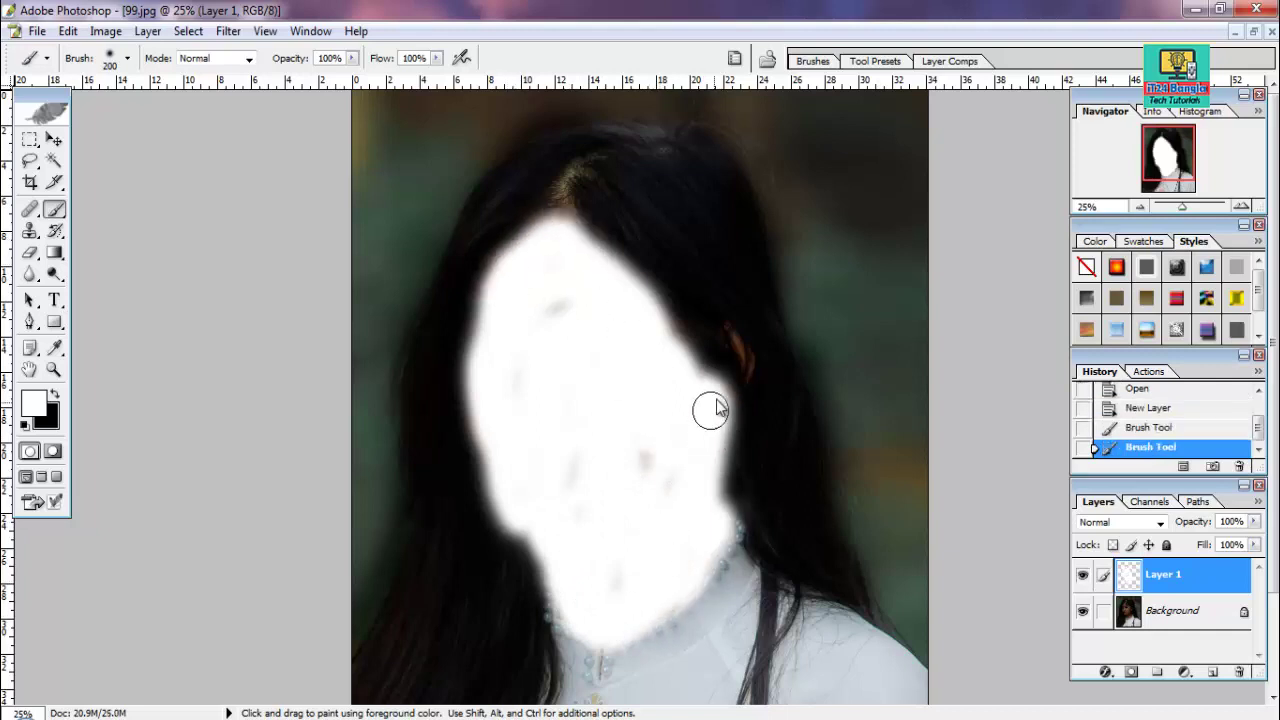
{"action": "left_click_drag", "start_coordinate": [734, 357], "coordinate": [731, 349]}
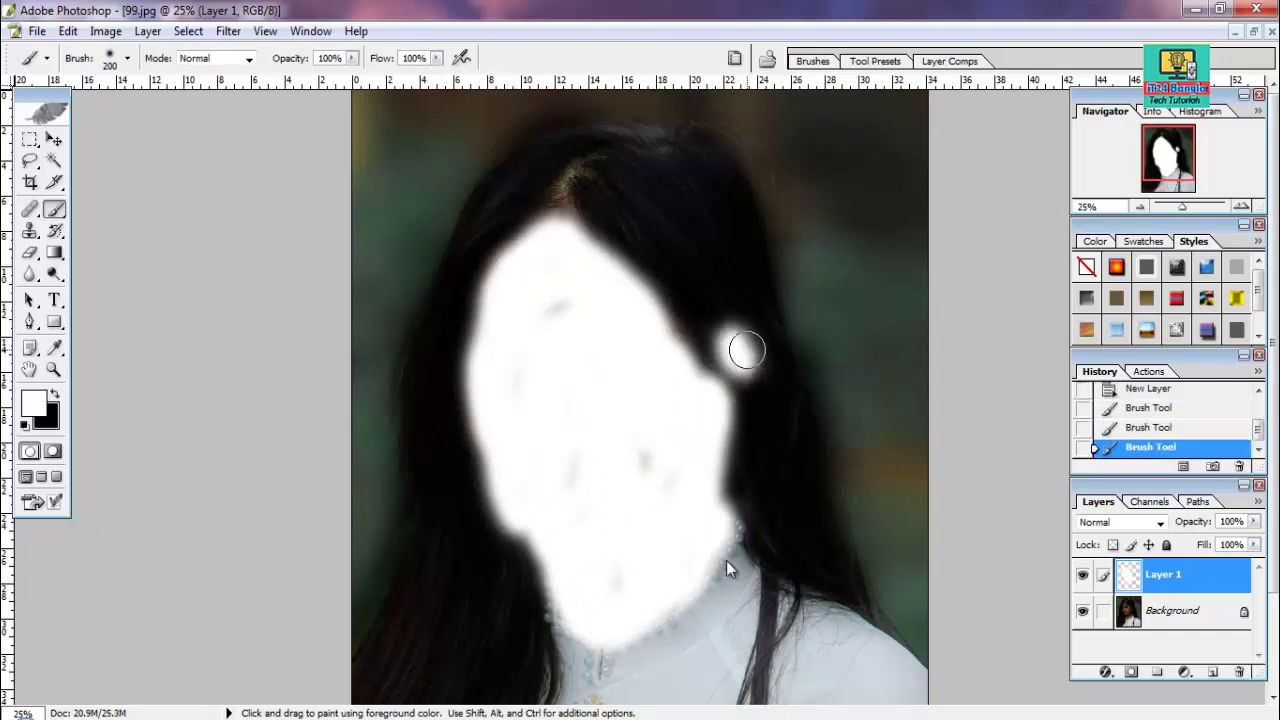
Step: Change the blending mode of Layer 1 to Soft Light
{"action": "left_click", "coordinate": [1162, 525]}
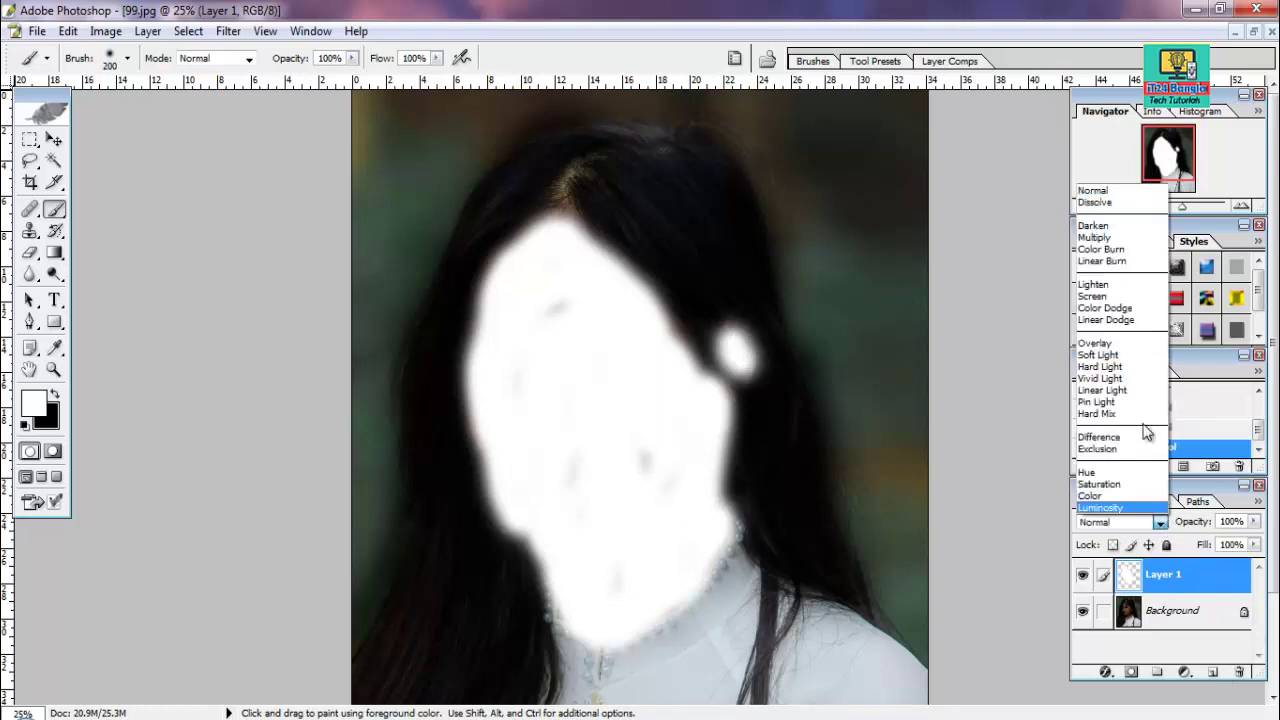
{"action": "left_click", "coordinate": [1121, 356]}
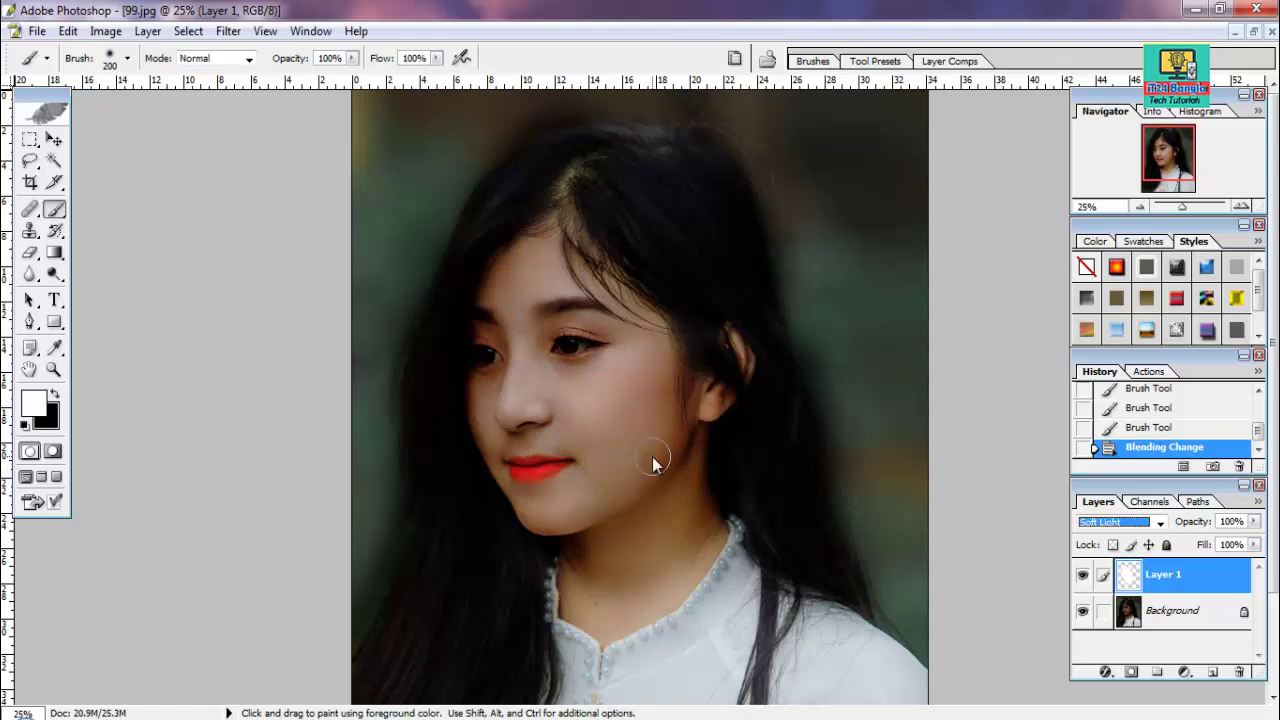
{"action": "key", "text": "Down"}
{"action": "key", "text": "Up"}
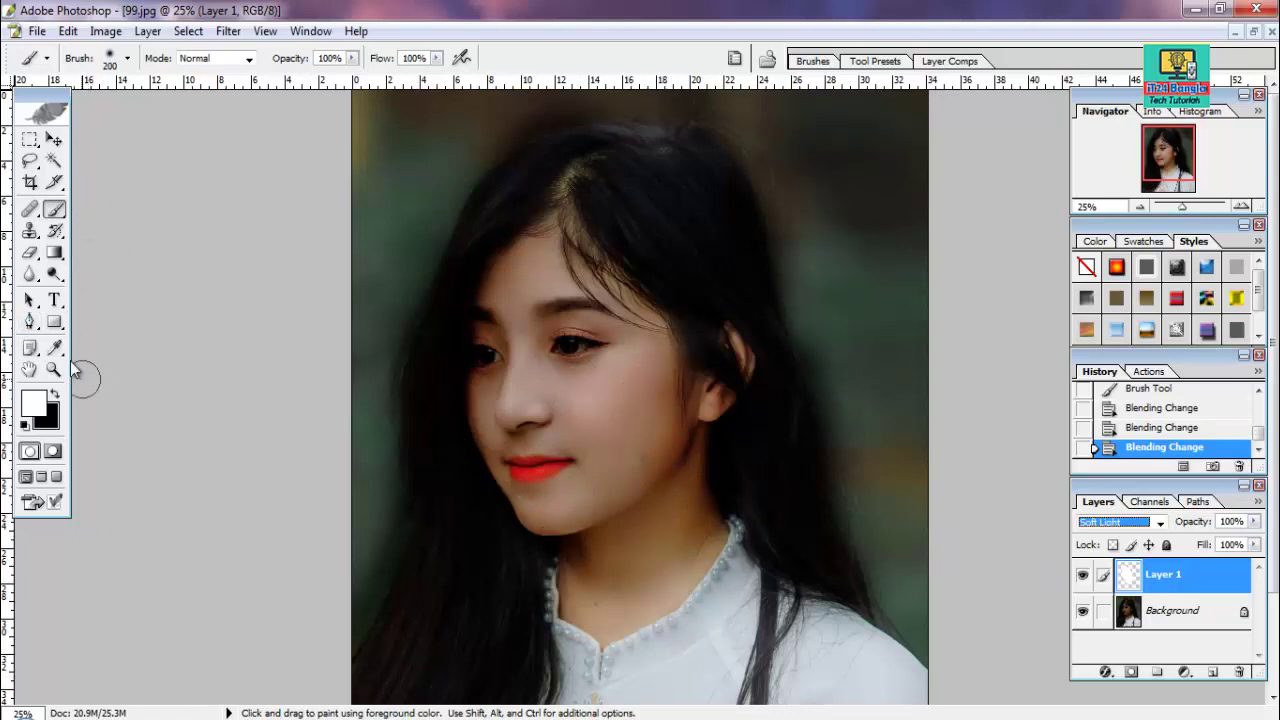
Step: Set up the Eraser with a soft 90 px tip at 53% opacity and 53% flow
{"action": "left_click", "coordinate": [31, 253]}
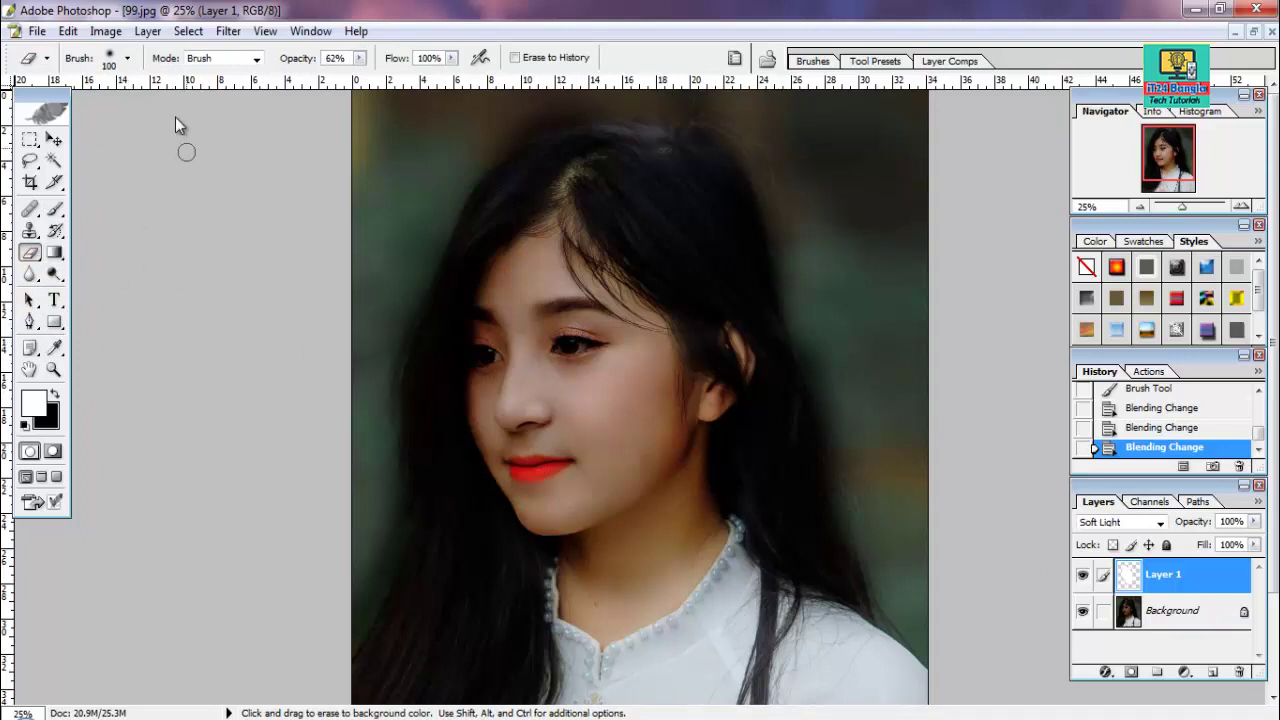
{"action": "left_click", "coordinate": [127, 57]}
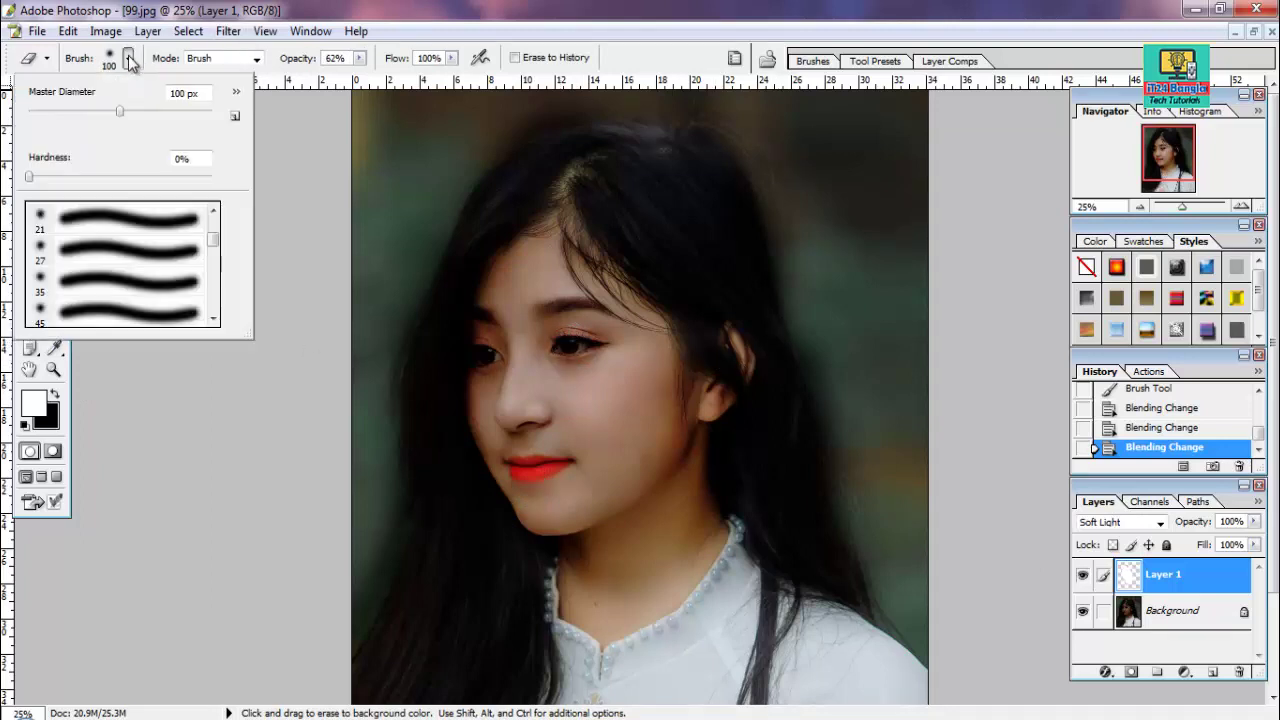
{"action": "left_click", "coordinate": [107, 261]}
{"action": "left_click", "coordinate": [361, 58]}
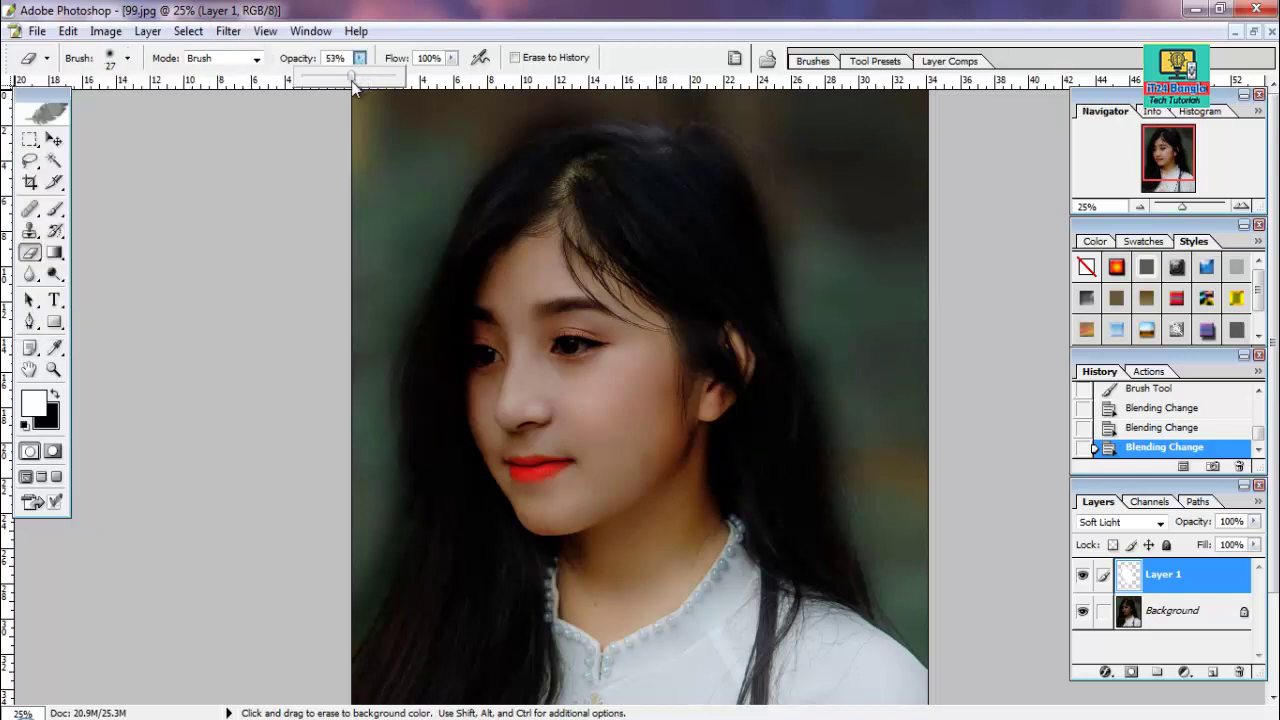
{"action": "left_click_drag", "start_coordinate": [452, 58], "coordinate": [397, 88]}
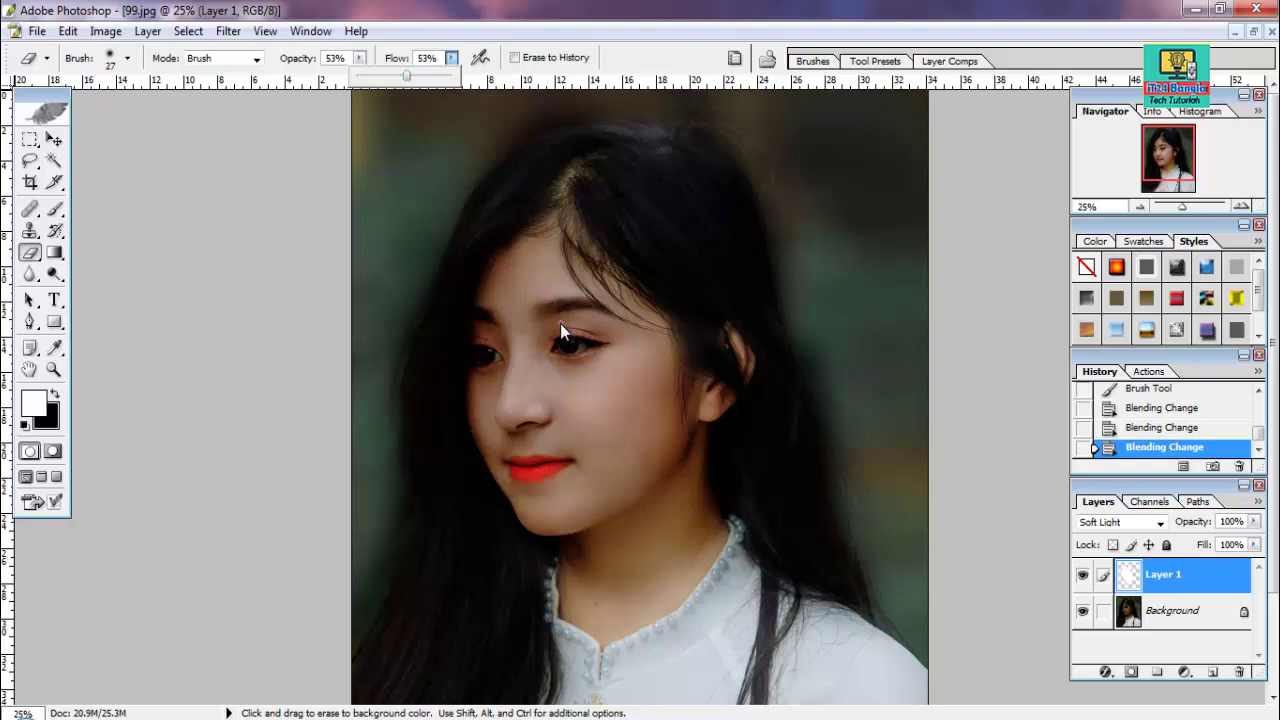
{"action": "key", "text": "bracketright"}
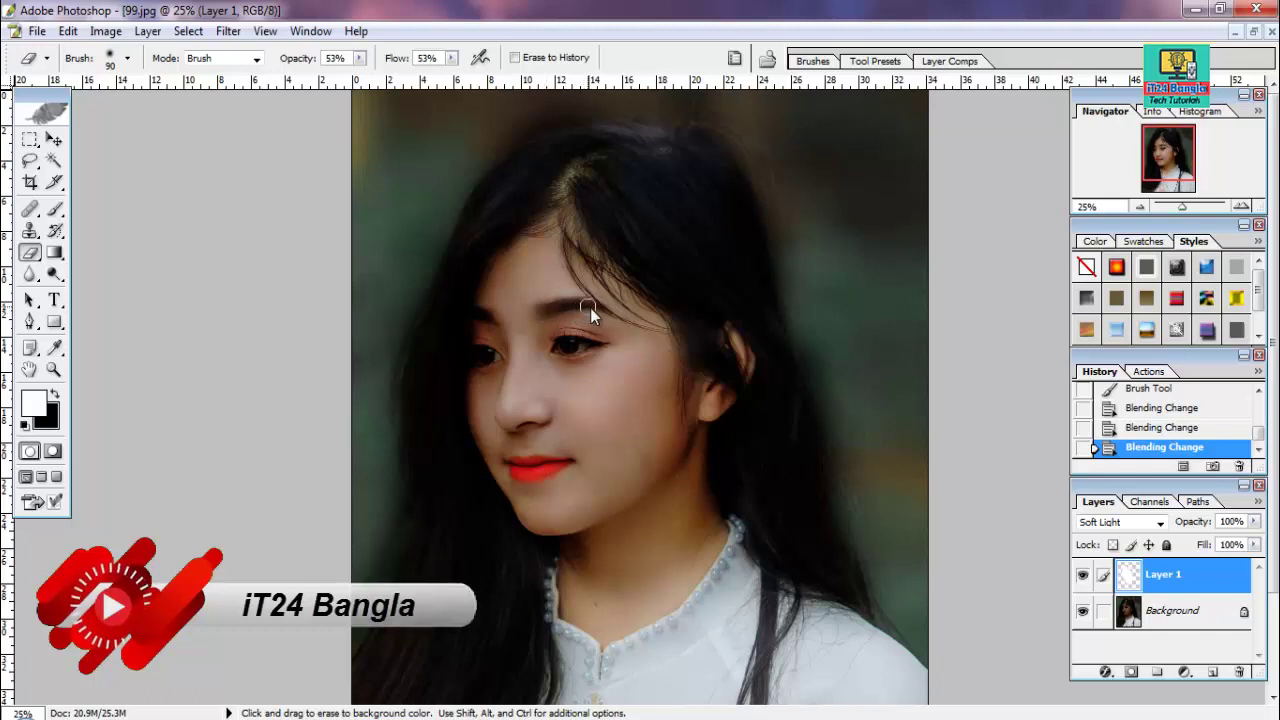
Step: Erase the white paint over the eyebrows and both eyes on Layer 1
{"action": "left_click_drag", "start_coordinate": [537, 316], "coordinate": [545, 313]}
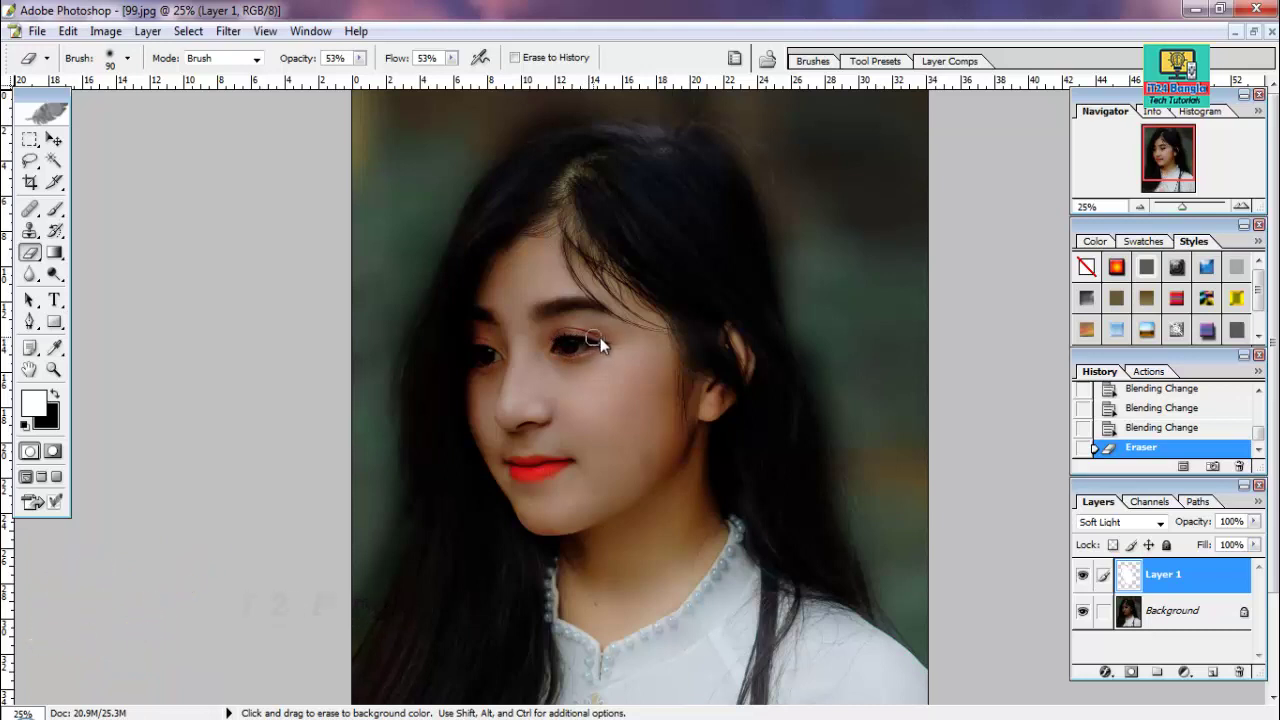
{"action": "left_click_drag", "start_coordinate": [590, 350], "coordinate": [565, 355]}
{"action": "left_click_drag", "start_coordinate": [490, 360], "coordinate": [496, 325]}
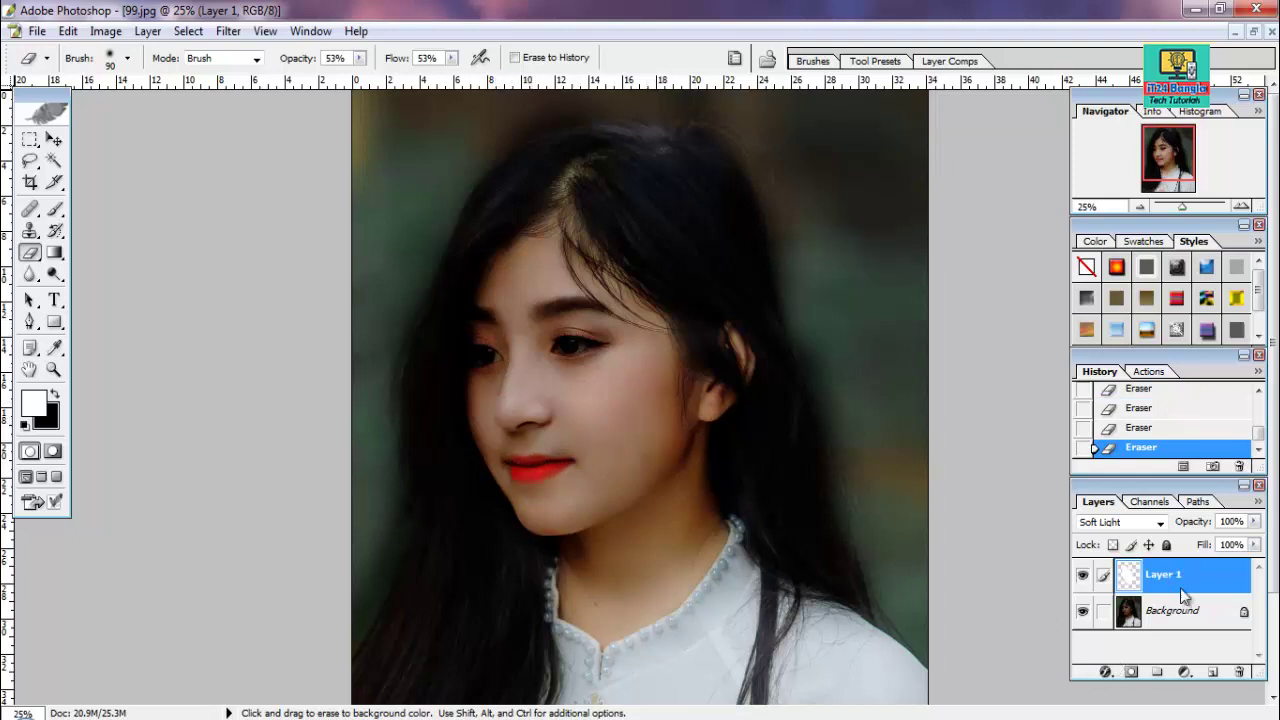
Step: Merge Layer 1 down into the Background layer
{"action": "left_click", "coordinate": [1140, 610]}
{"action": "left_click", "coordinate": [1151, 584]}
{"action": "key", "text": "ctrl+e"}
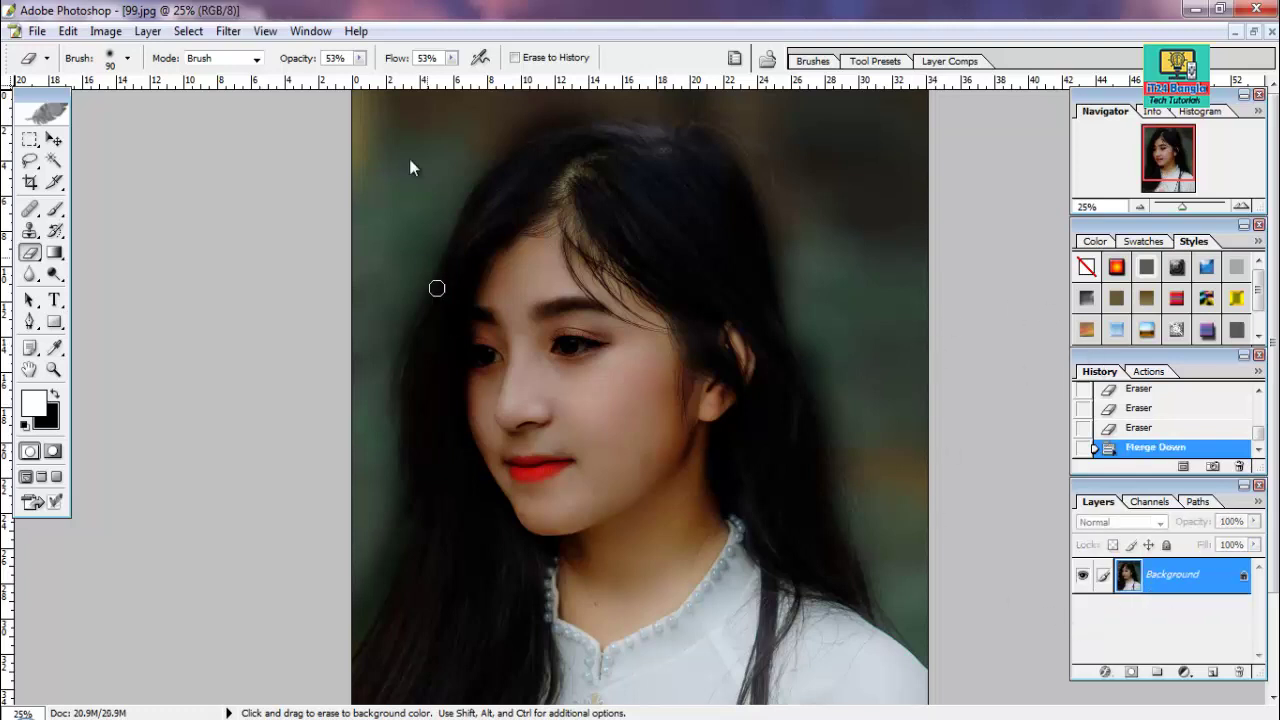
Step: Apply a Gaussian Blur with a radius of 1.5 pixels to the Background layer
{"action": "left_click", "coordinate": [225, 32]}
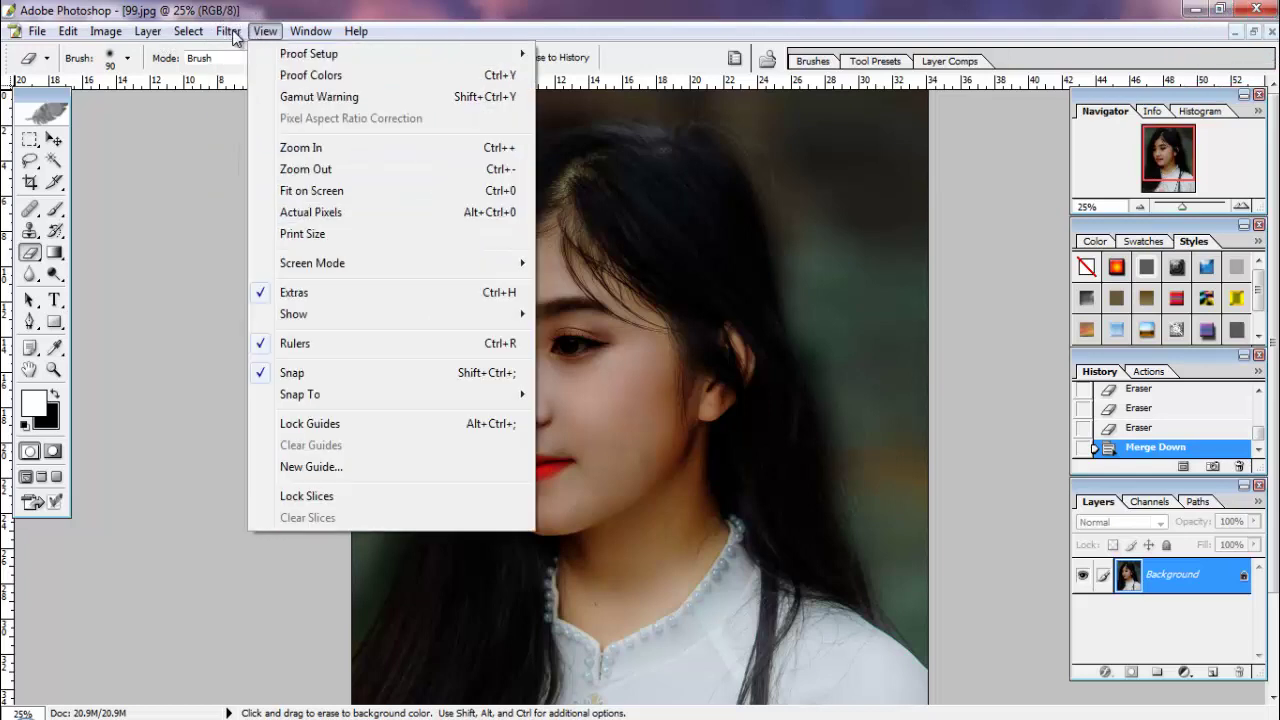
{"action": "left_click", "coordinate": [225, 33]}
{"action": "left_click", "coordinate": [228, 31]}
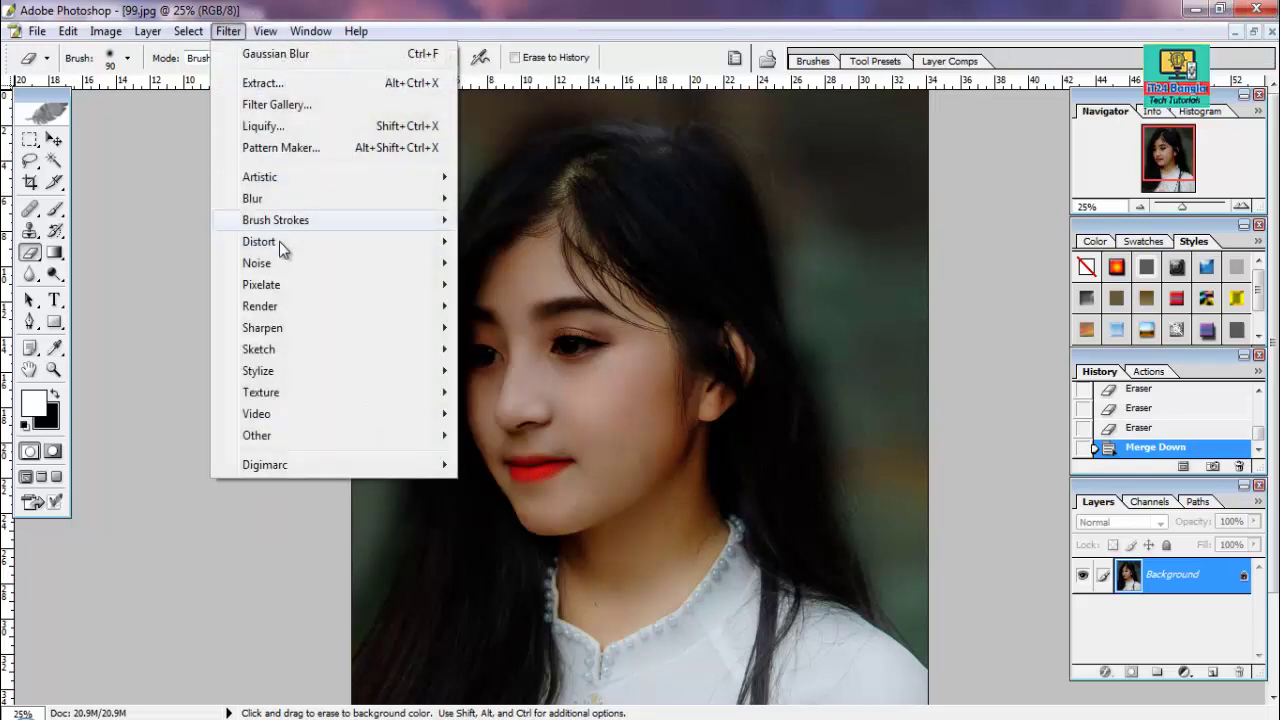
{"action": "mouse_move", "coordinate": [279, 196]}
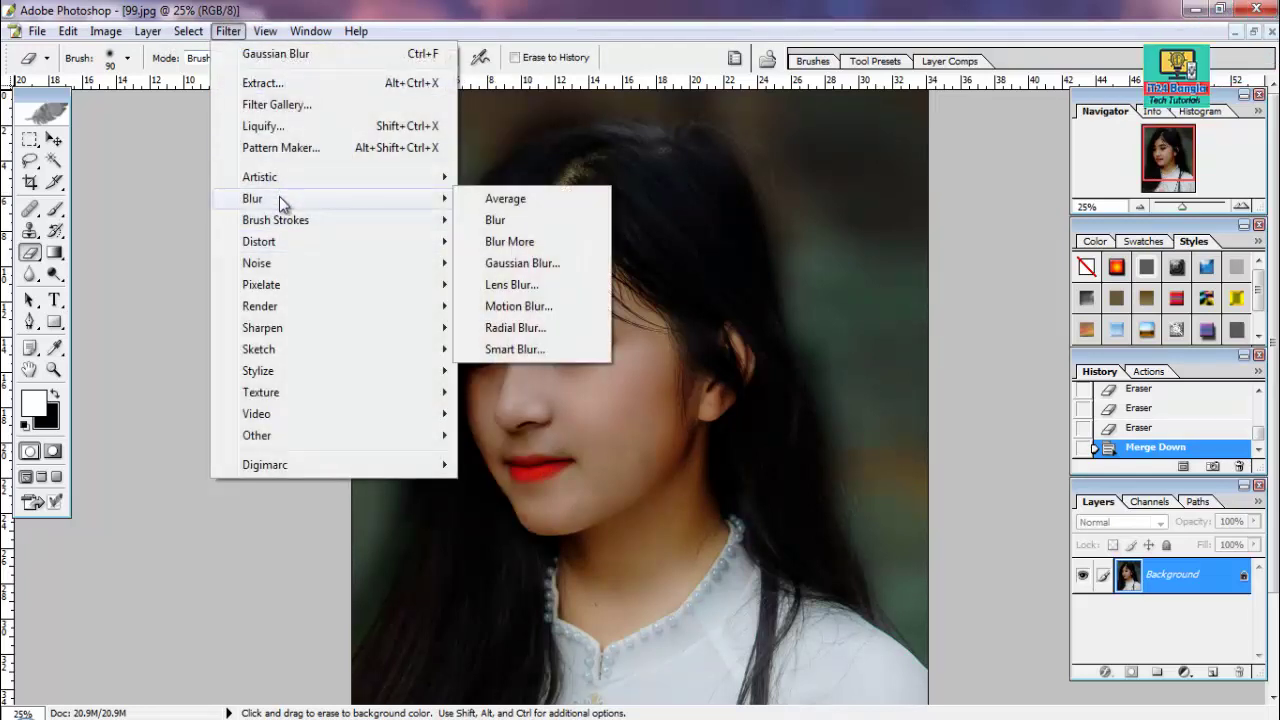
{"action": "left_click", "coordinate": [525, 266]}
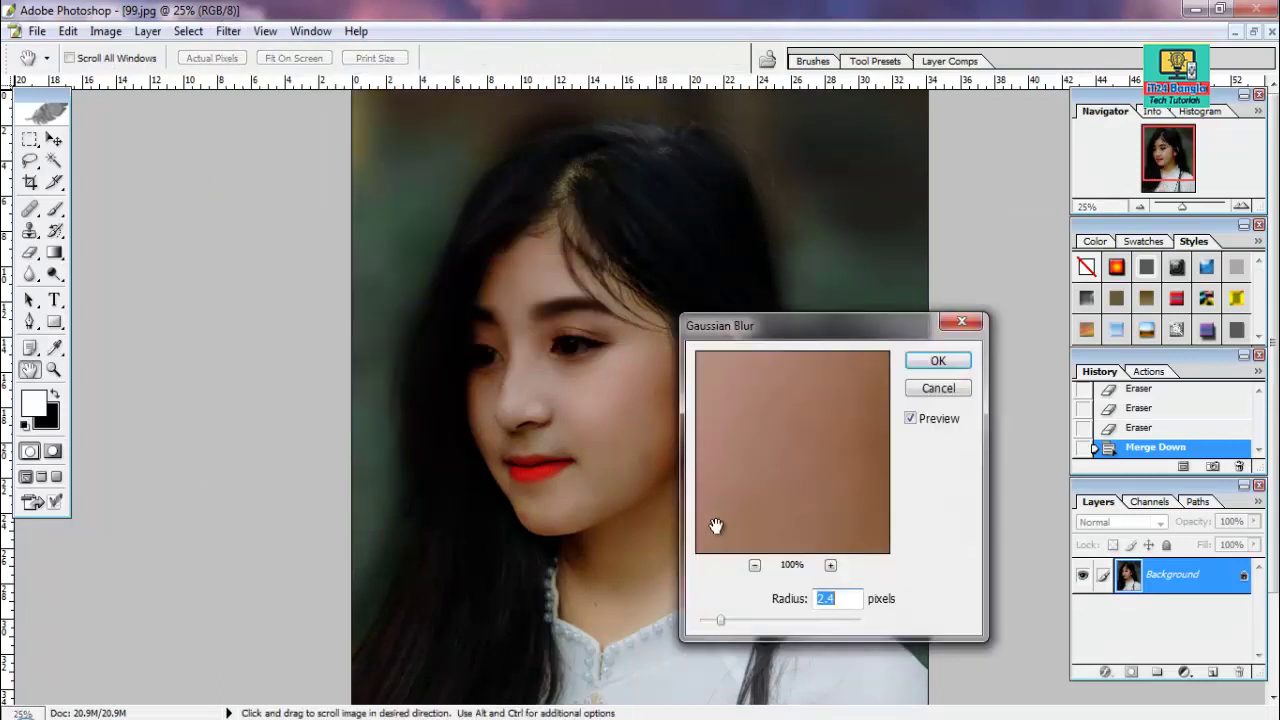
{"action": "left_click", "coordinate": [755, 566]}
{"action": "left_click", "coordinate": [755, 566]}
{"action": "left_click", "coordinate": [755, 566]}
{"action": "left_click", "coordinate": [721, 622]}
{"action": "left_click_drag", "start_coordinate": [721, 625], "coordinate": [717, 625]}
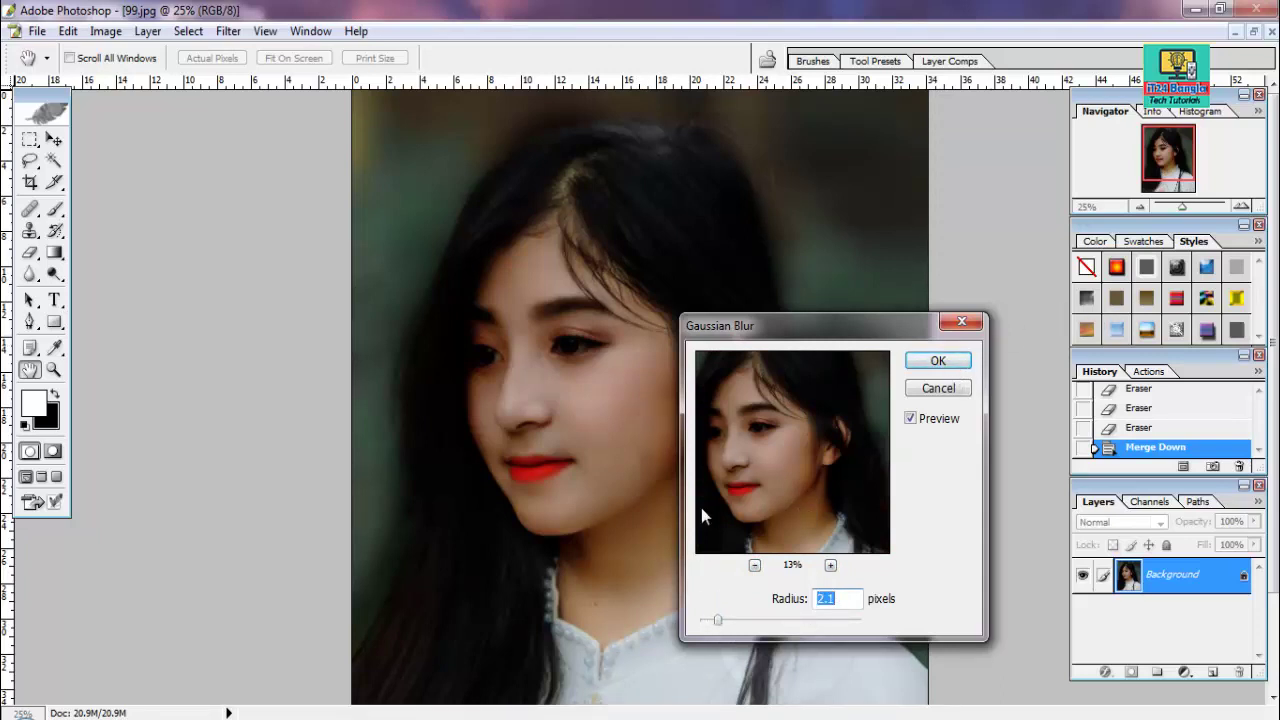
{"action": "left_click_drag", "start_coordinate": [719, 621], "coordinate": [713, 621]}
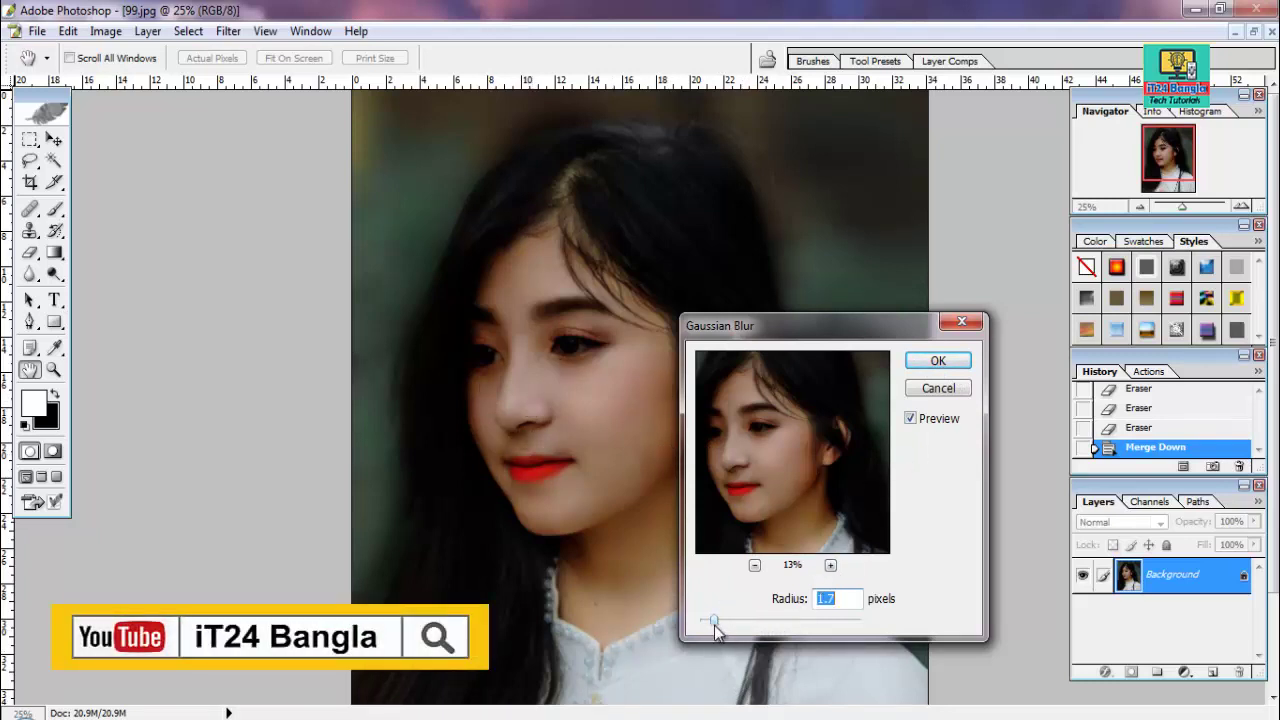
{"action": "mouse_move", "coordinate": [714, 622]}
{"action": "left_mouse_down"}
{"action": "mouse_move", "coordinate": [838, 622]}
{"action": "mouse_move", "coordinate": [710, 622]}
{"action": "left_mouse_up"}
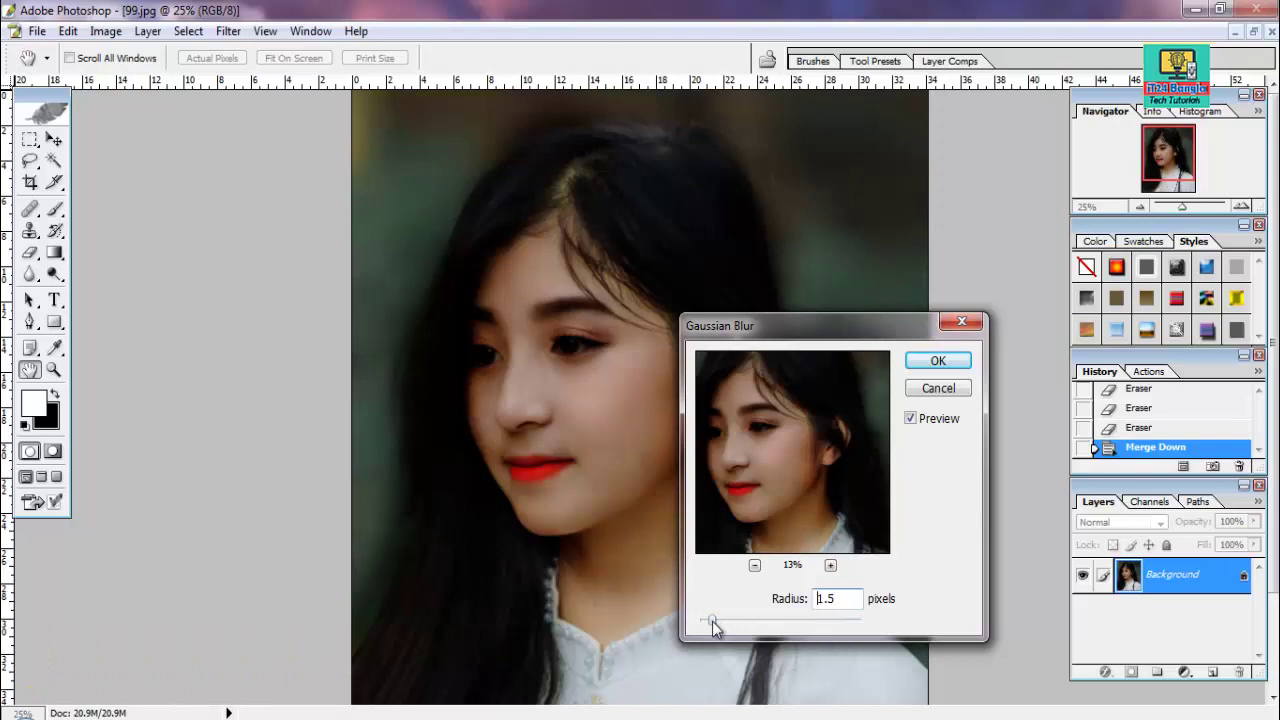
{"action": "left_click", "coordinate": [936, 362]}
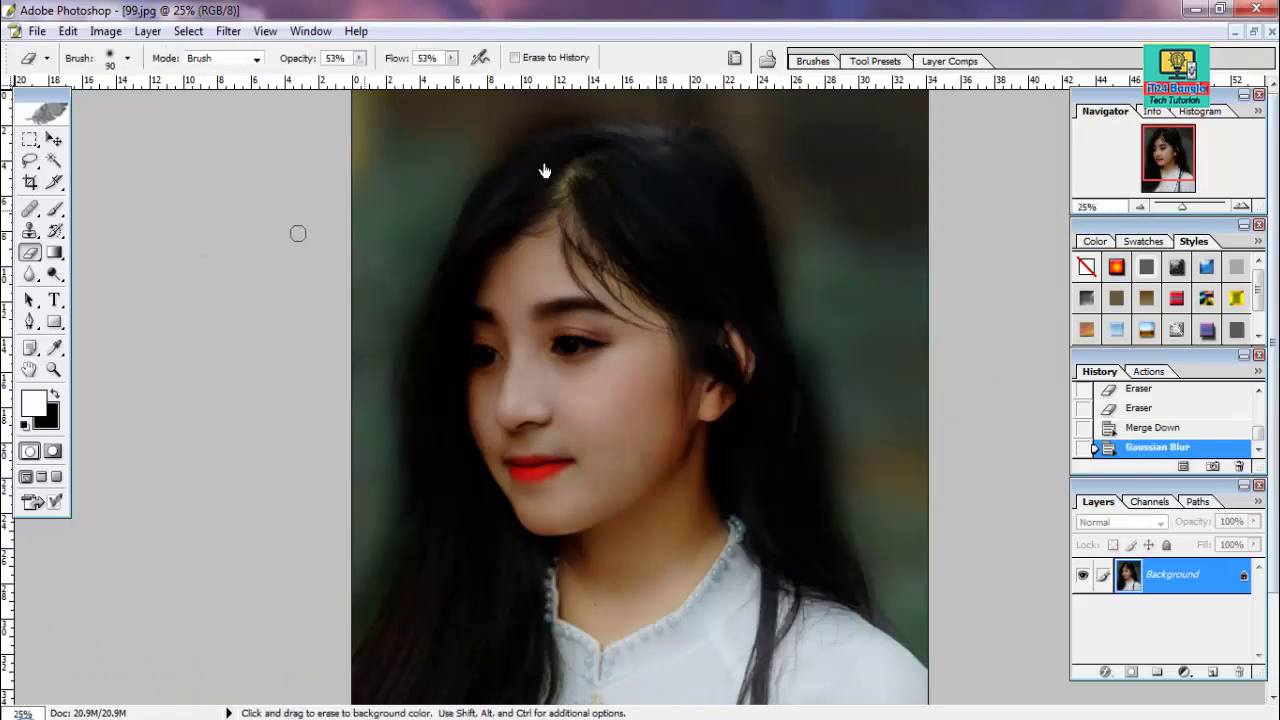
Step: Adjust the midtone Color Balance of the portrait to color levels -3, +4 and +12
{"action": "key", "text": "ctrl+b"}
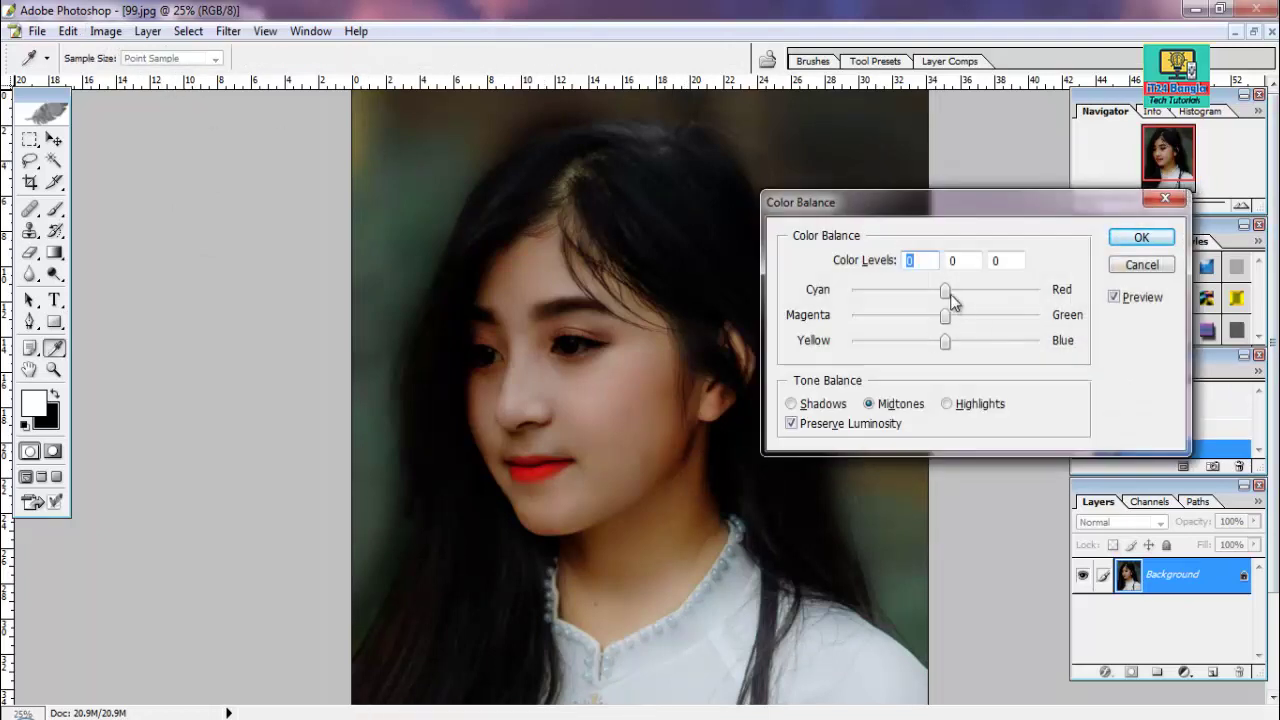
{"action": "left_click_drag", "start_coordinate": [945, 300], "coordinate": [951, 325]}
{"action": "mouse_move", "coordinate": [946, 343]}
{"action": "left_mouse_down"}
{"action": "mouse_move", "coordinate": [943, 354]}
{"action": "mouse_move", "coordinate": [959, 352]}
{"action": "left_mouse_up"}
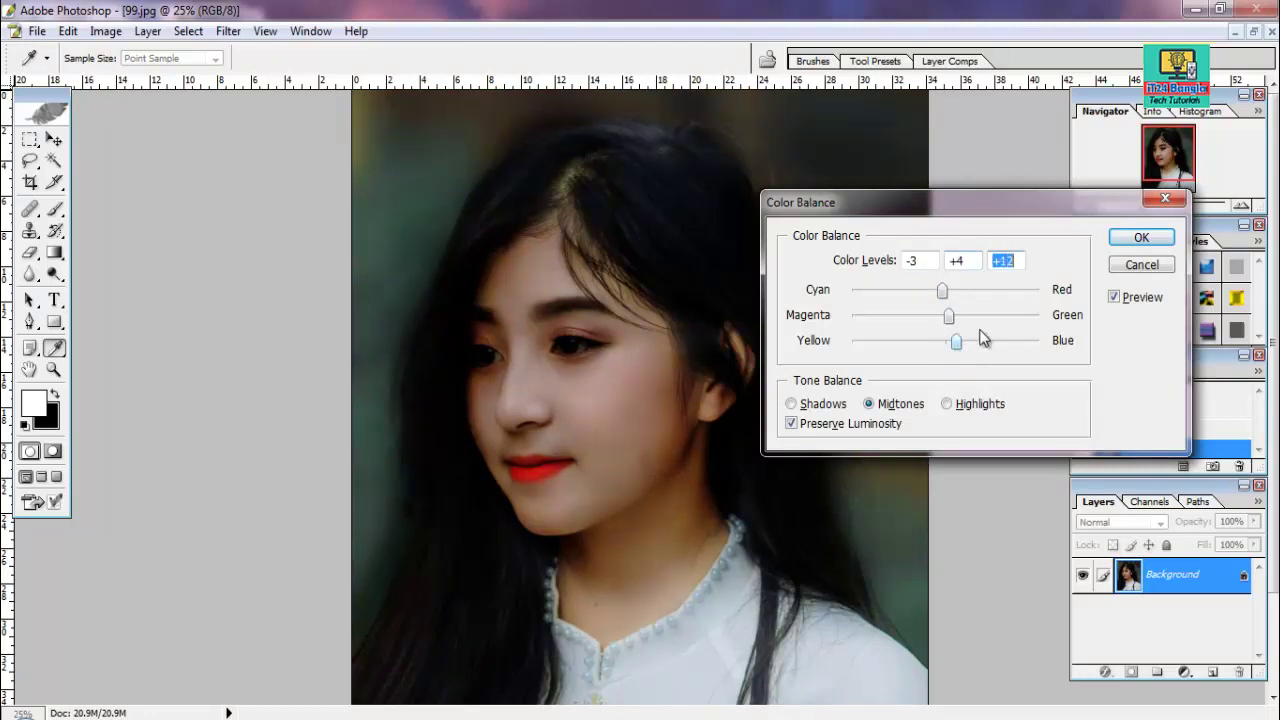
{"action": "left_click", "coordinate": [1140, 240]}
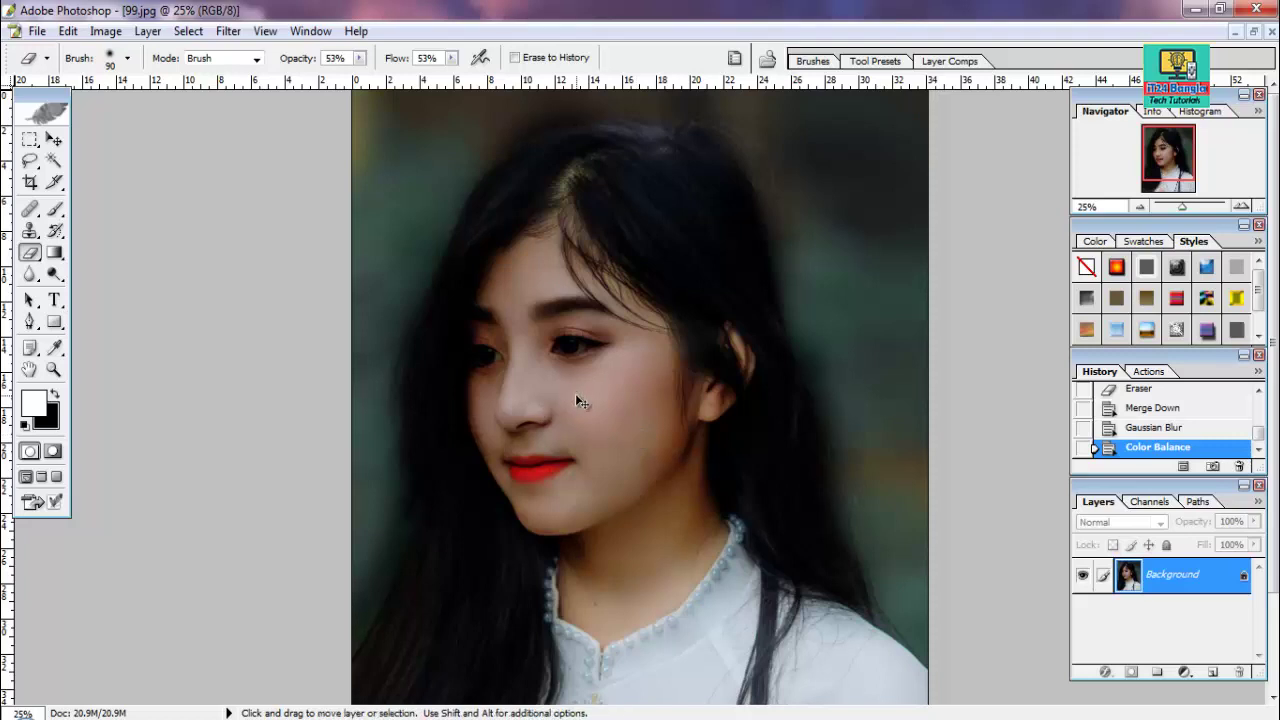
Step: Adjust the portrait's RGB Levels with the midtone input at 0.95 and the white input at 242
{"action": "key", "text": "ctrl+l"}
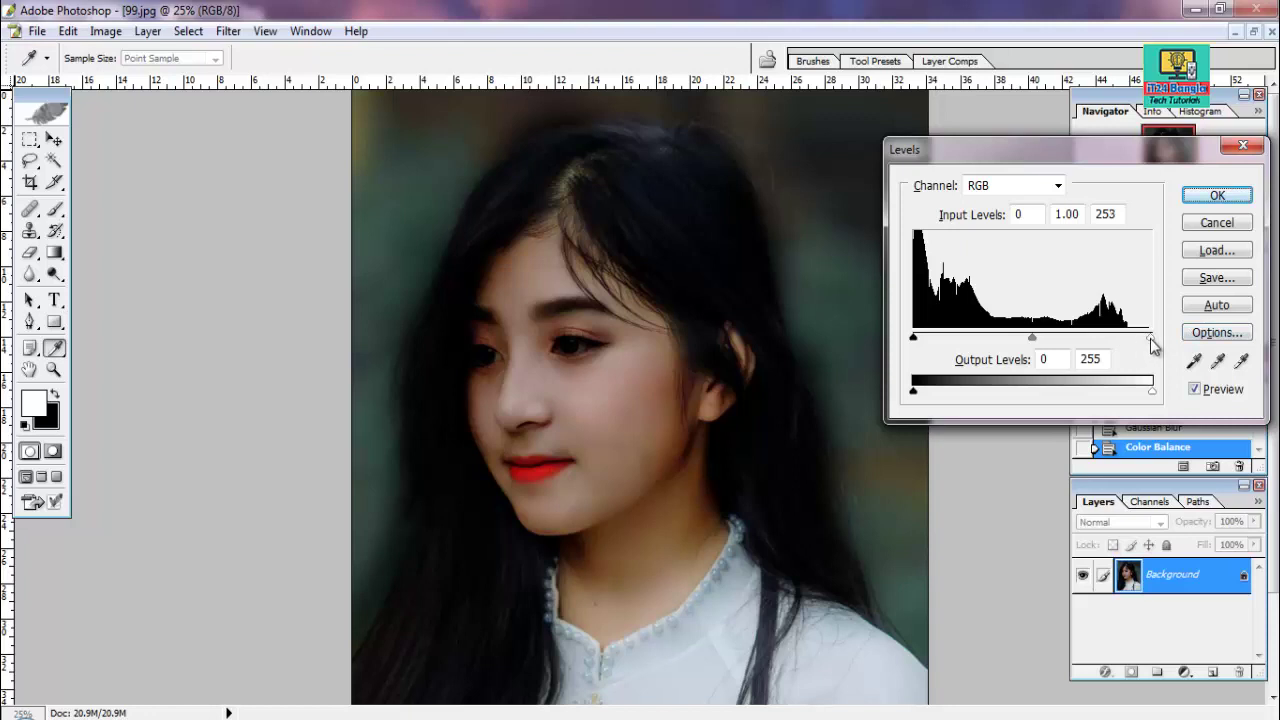
{"action": "left_click_drag", "start_coordinate": [1151, 340], "coordinate": [1144, 345]}
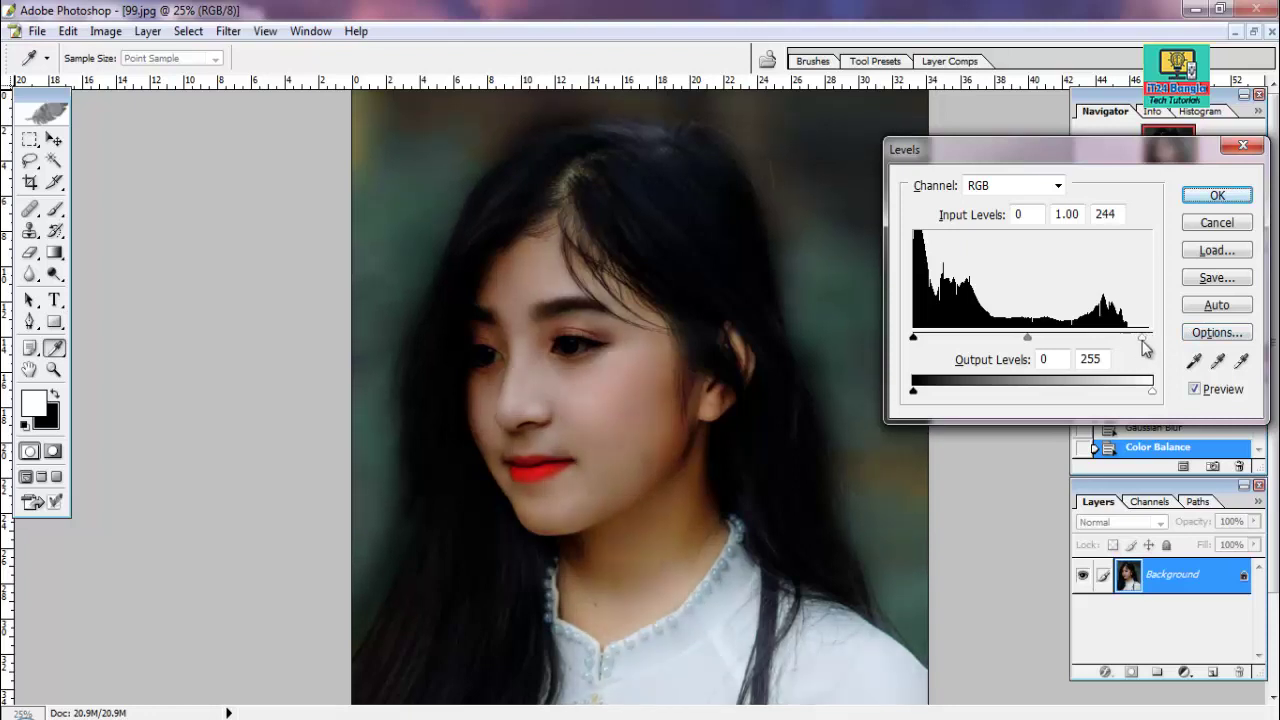
{"action": "left_click_drag", "start_coordinate": [1031, 340], "coordinate": [1045, 343]}
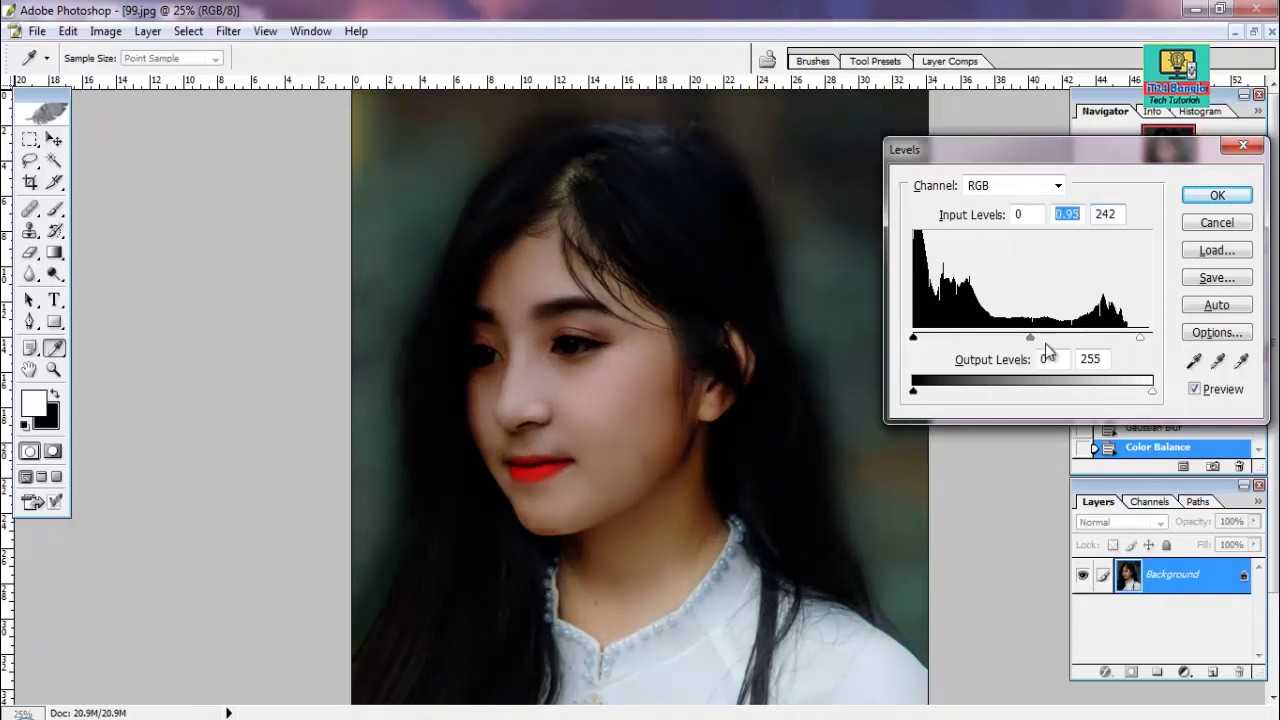
{"action": "left_click", "coordinate": [1217, 195]}
{"action": "key", "text": "e"}
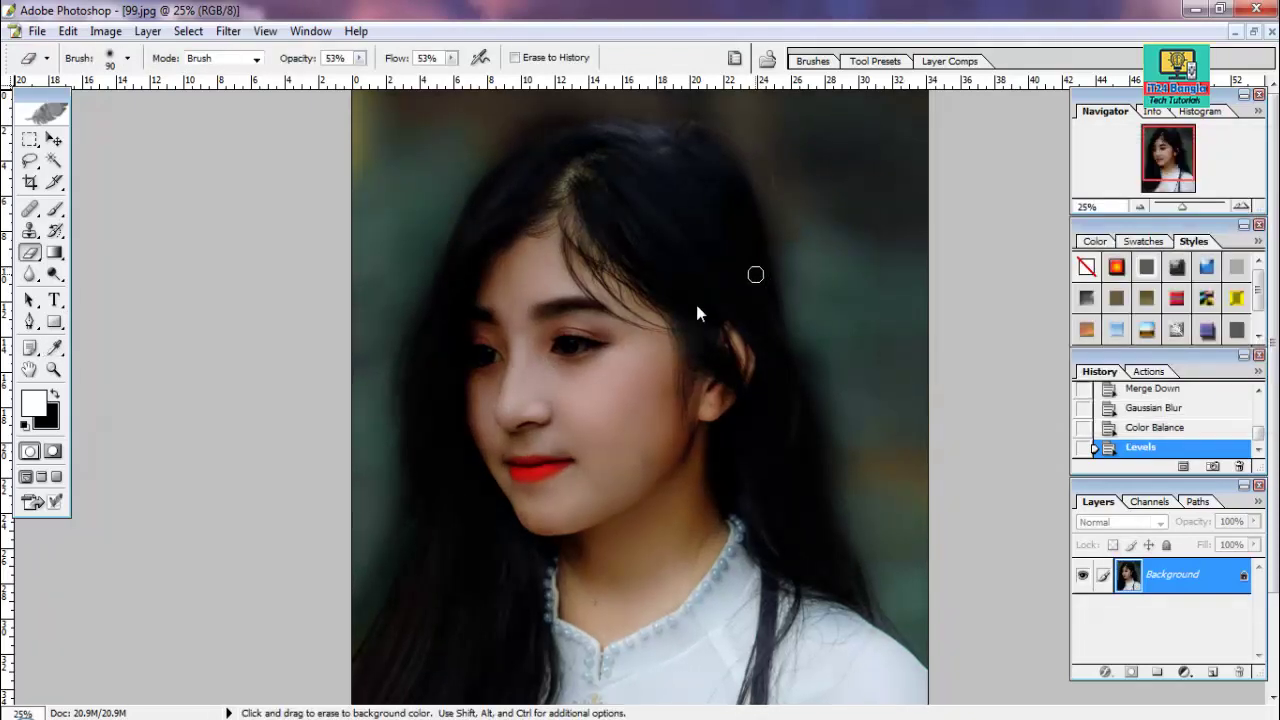
Step: Apply Selective Color to the Reds with Cyan +9%, Magenta -11%, Yellow +9% and slightly reduced Black, using the Relative method
{"action": "left_click", "coordinate": [108, 31]}
{"action": "mouse_move", "coordinate": [137, 88]}
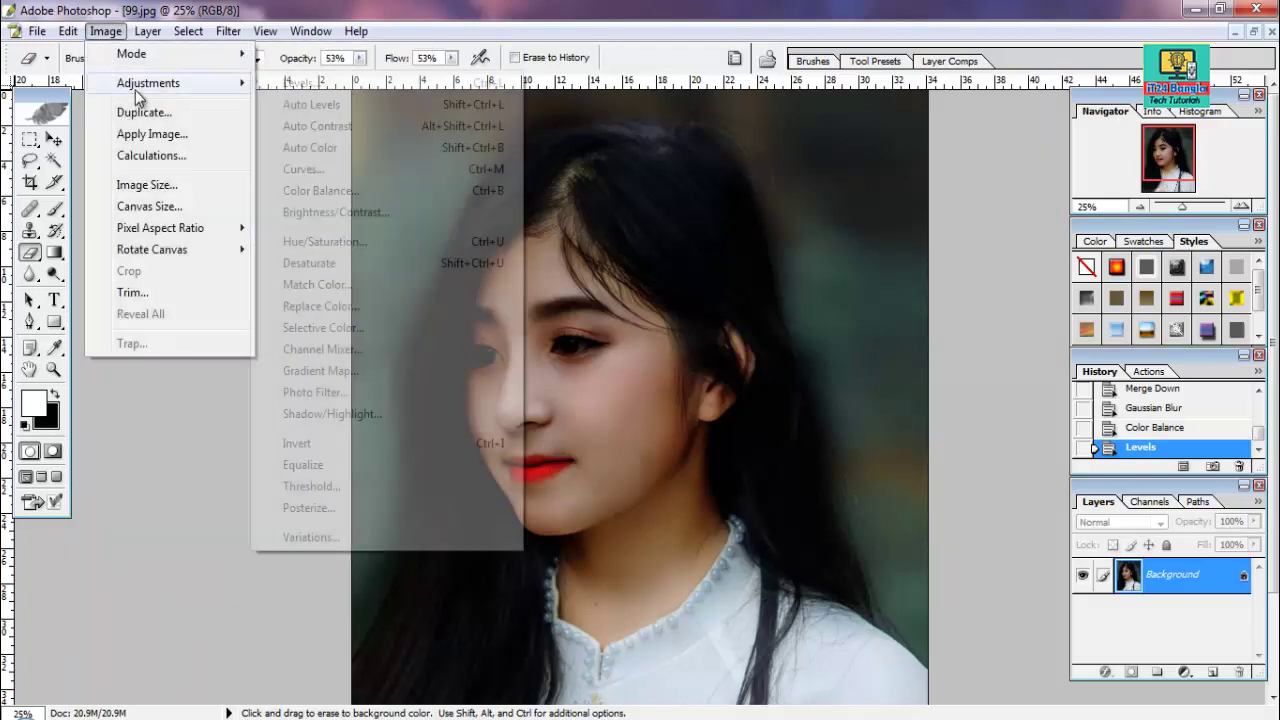
{"action": "left_click", "coordinate": [343, 336]}
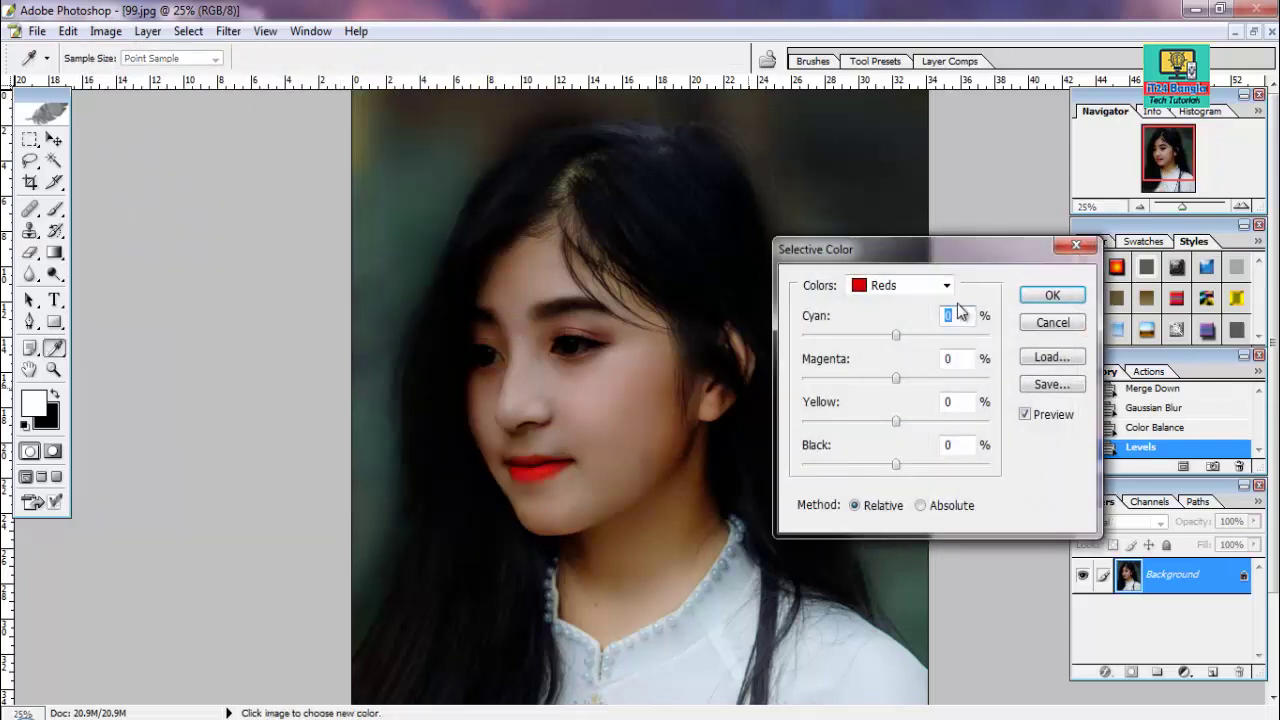
{"action": "left_click_drag", "start_coordinate": [924, 256], "coordinate": [986, 266]}
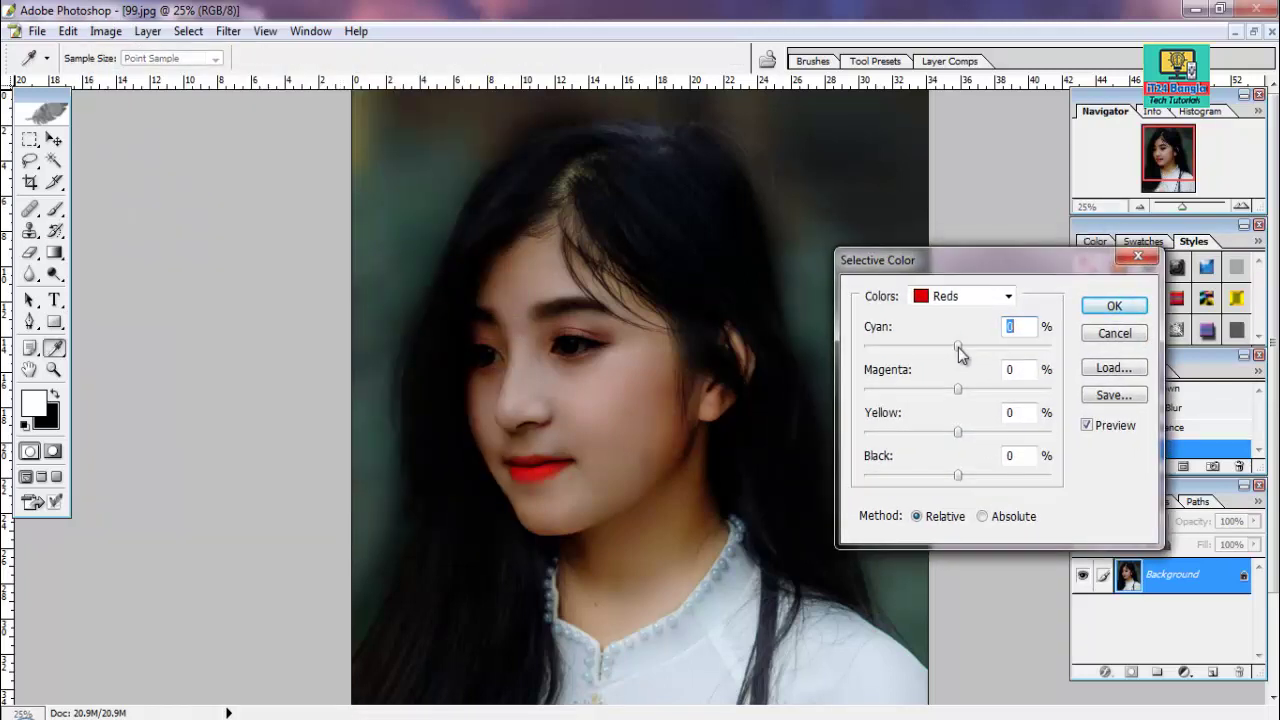
{"action": "left_click_drag", "start_coordinate": [959, 347], "coordinate": [966, 433]}
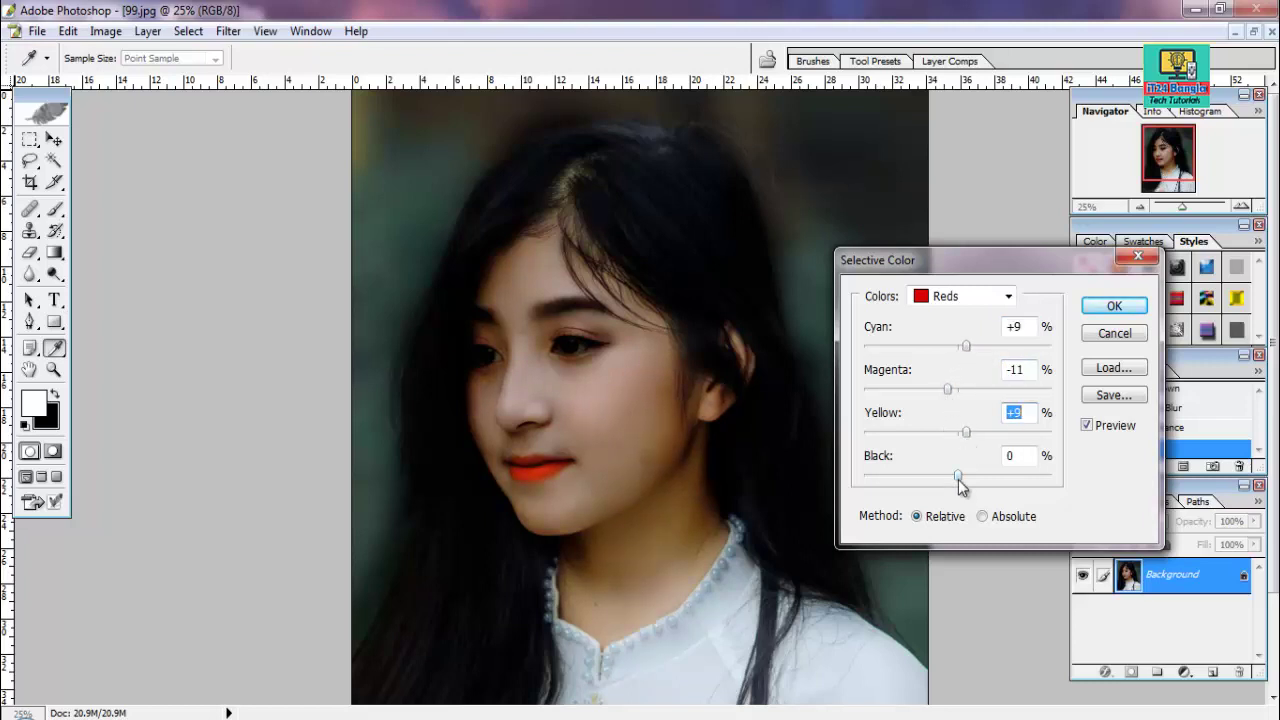
{"action": "left_click_drag", "start_coordinate": [957, 476], "coordinate": [955, 480]}
{"action": "left_click", "coordinate": [1114, 305]}
{"action": "key", "text": "e"}
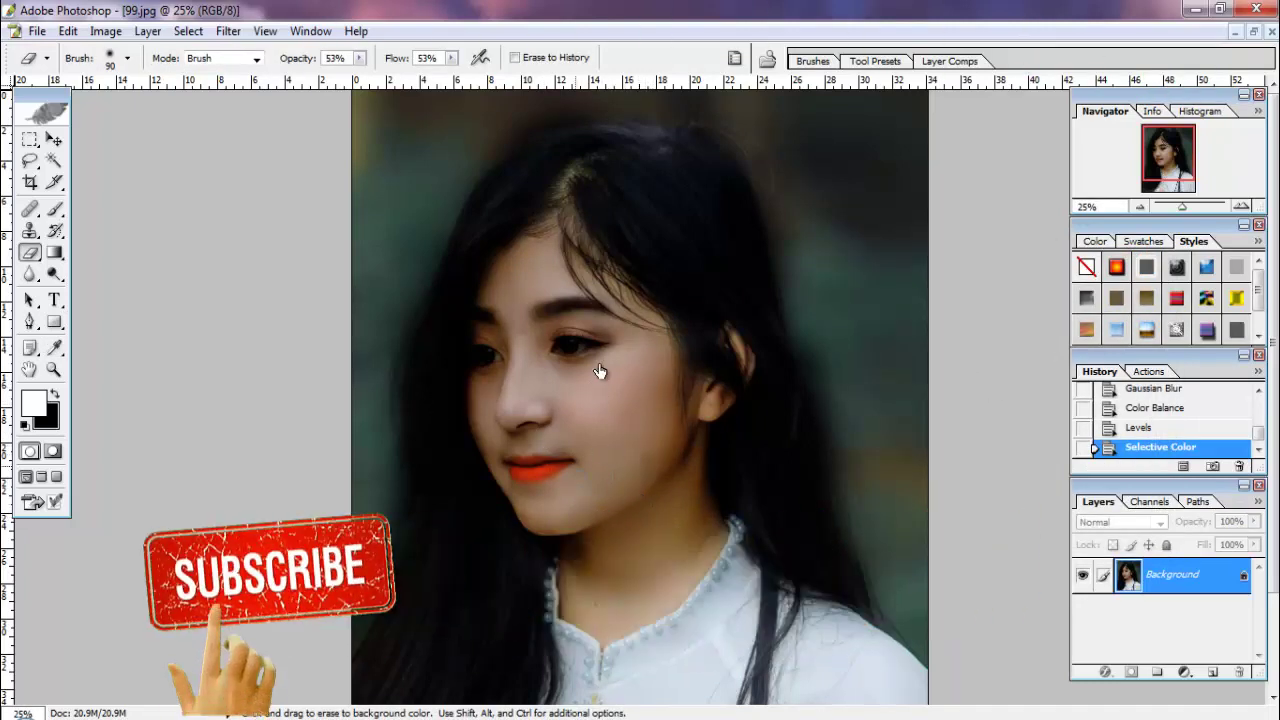
{"action": "key", "text": "ctrl+minus"}
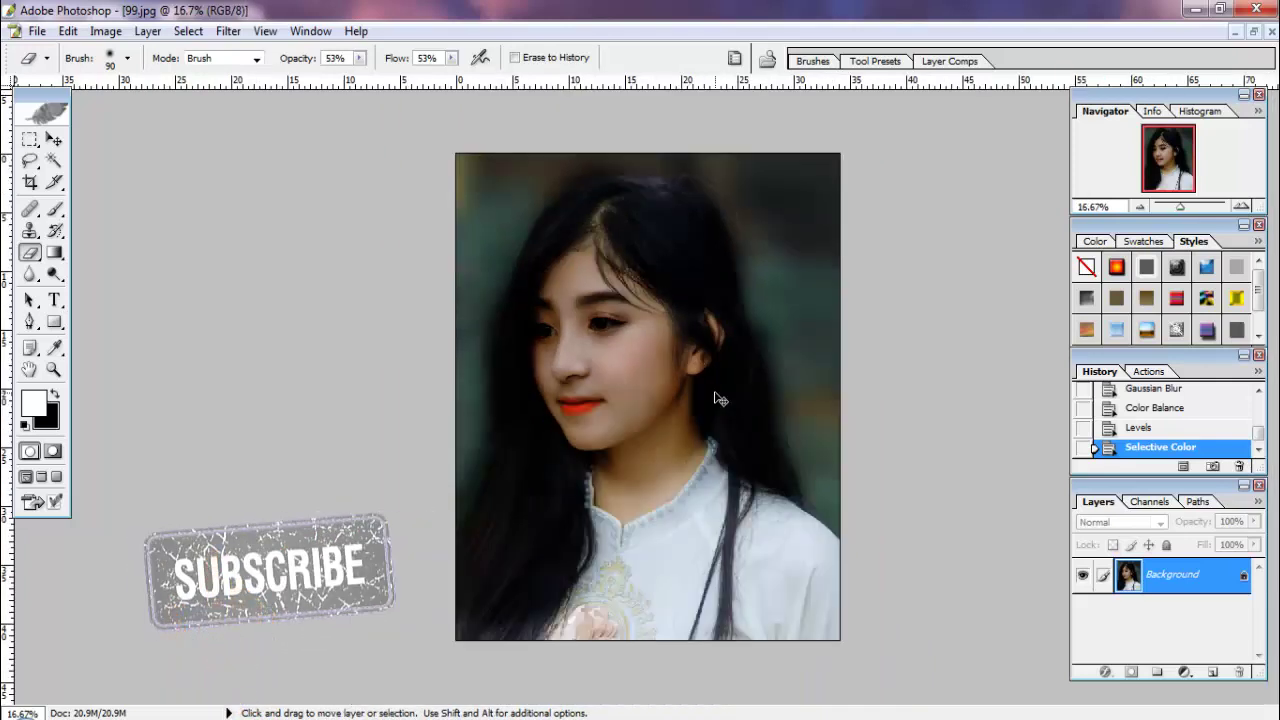